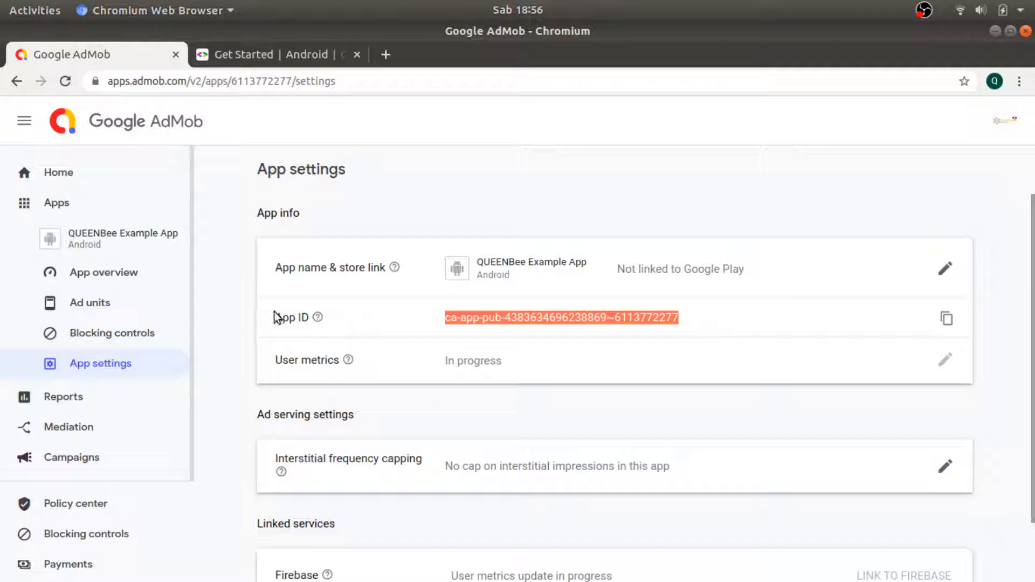
Check the App ID in the AdMob app settings and copy the sample AdMob App ID from the Get Started guide's AndroidManifest.xml section
{"action": "left_click_drag", "start_coordinate": [276, 319], "coordinate": [358, 318]}
{"action": "left_click_drag", "start_coordinate": [713, 328], "coordinate": [276, 317]}
{"action": "left_click", "coordinate": [245, 52]}
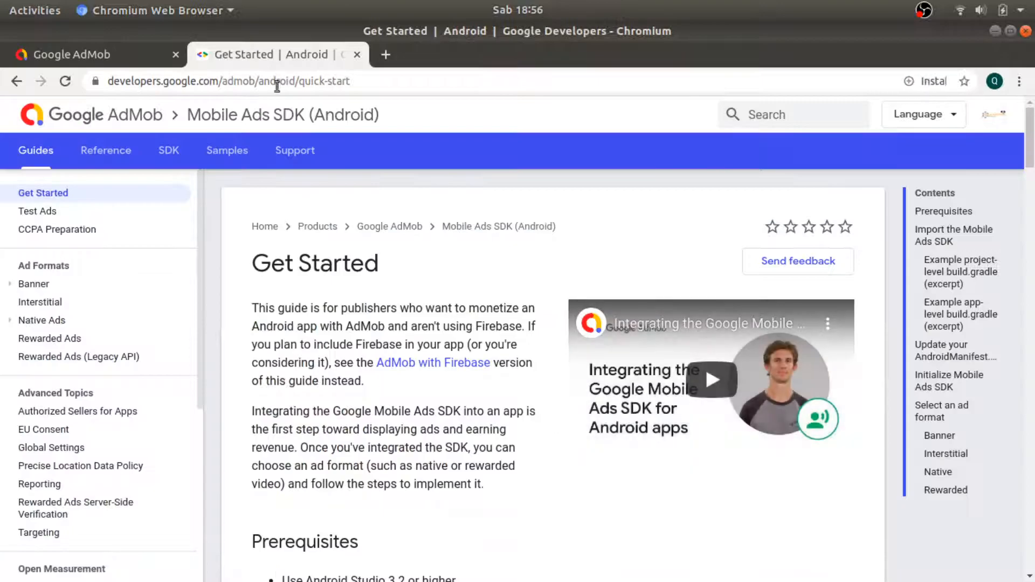
{"action": "scroll", "coordinate": [108, 216], "scroll_direction": "down", "scroll_amount": 2}
{"action": "scroll", "coordinate": [473, 334], "scroll_direction": "down", "scroll_amount": 15}
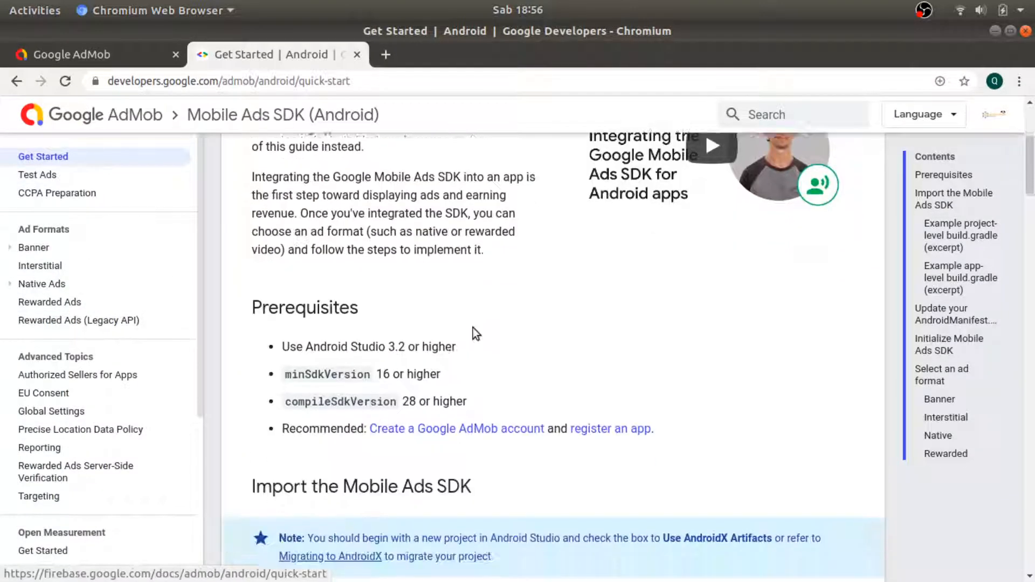
{"action": "scroll", "coordinate": [412, 340], "scroll_direction": "down", "scroll_amount": 5}
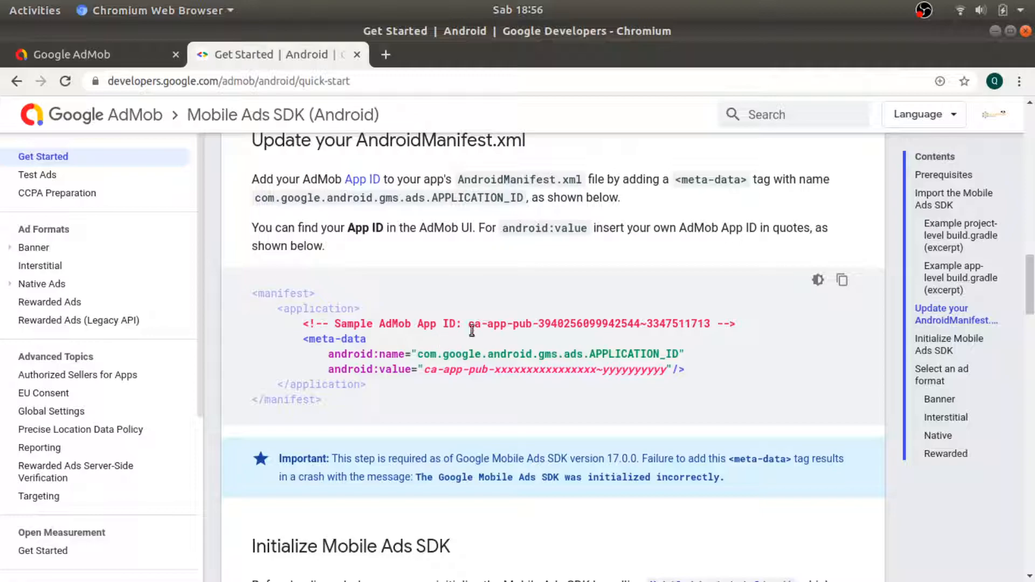
{"action": "left_click_drag", "start_coordinate": [470, 324], "coordinate": [711, 323]}
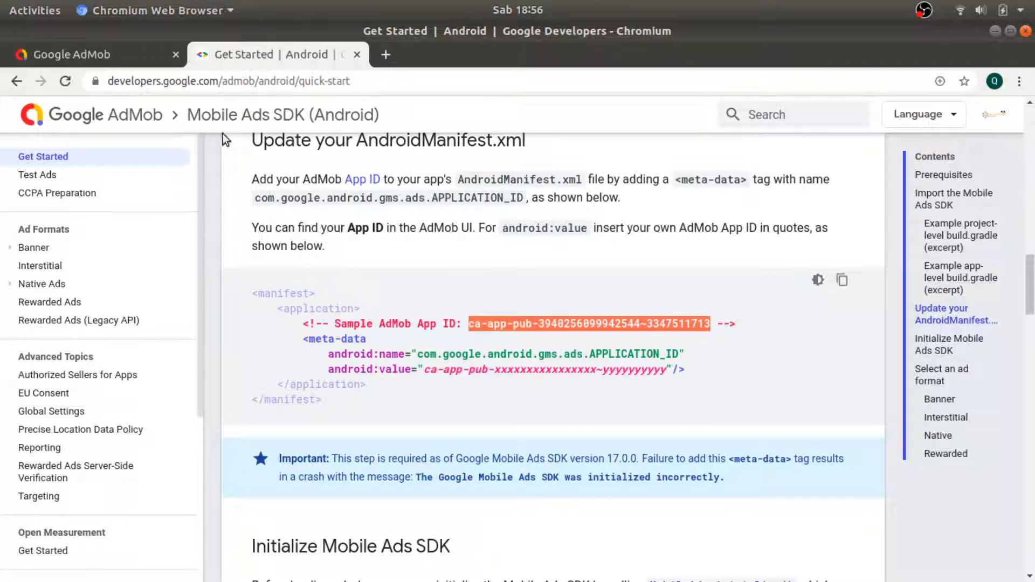
{"action": "left_click", "coordinate": [90, 63]}
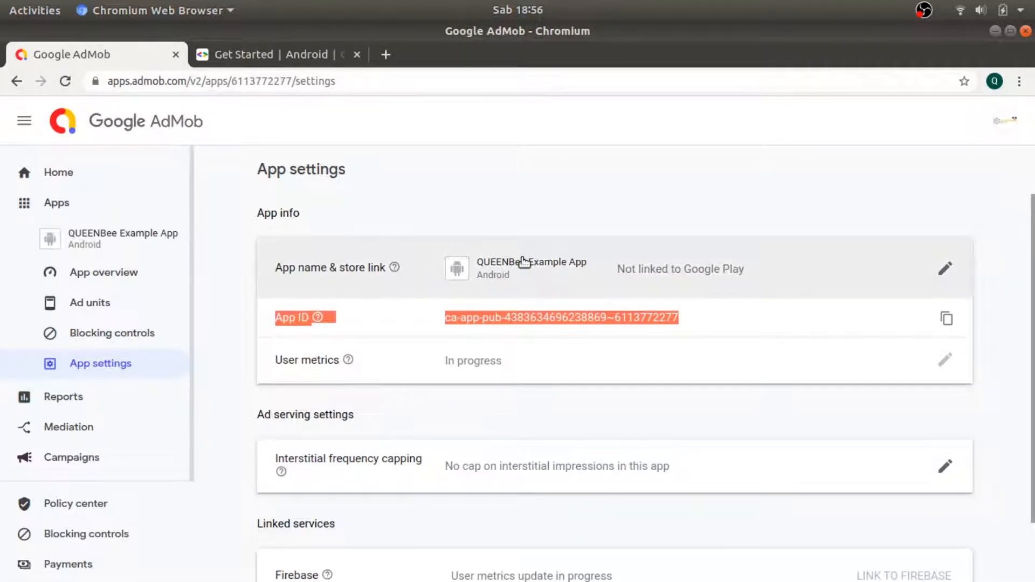
{"action": "left_click", "coordinate": [287, 54]}
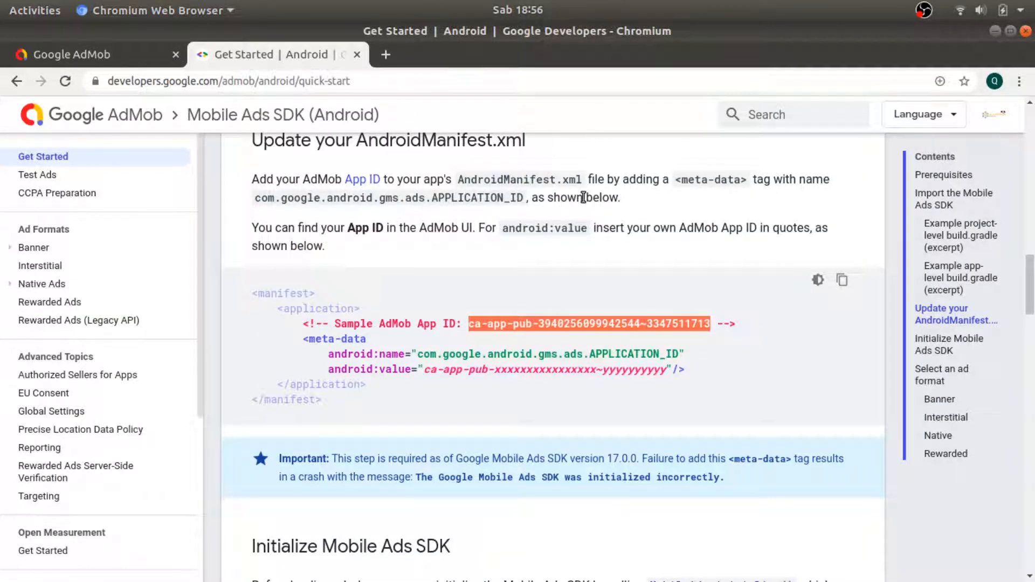
Open a blank document in Text Editor for notes on replacing the ad IDs
{"action": "key", "text": "super"}
{"action": "type", "text": "tel"}
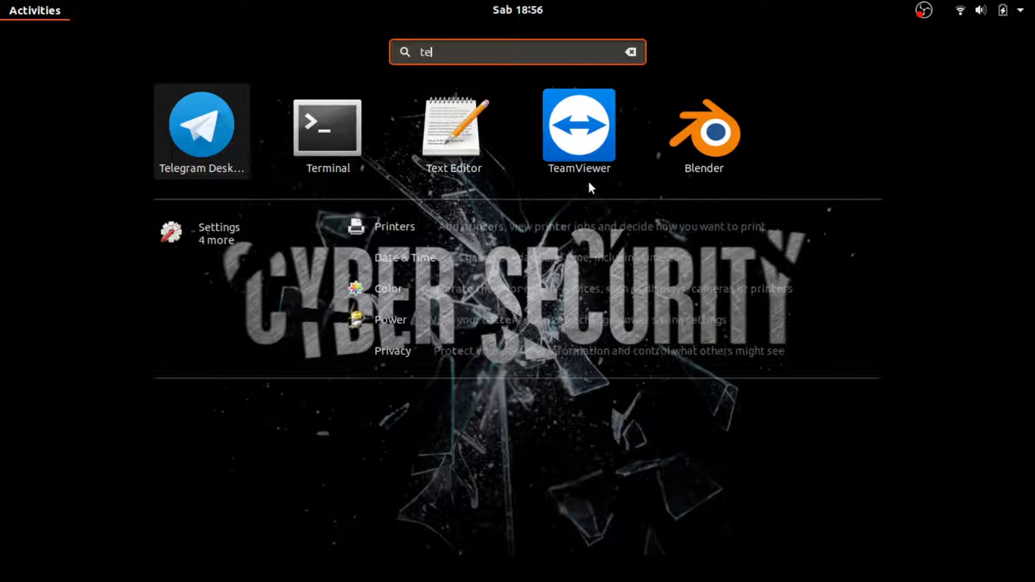
{"action": "left_click", "coordinate": [446, 152]}
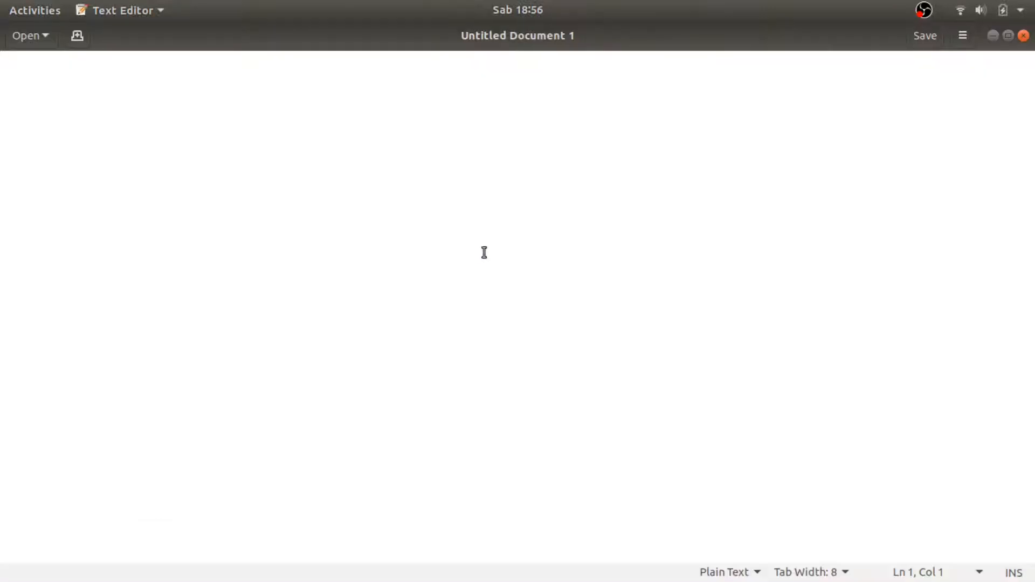
{"action": "key", "text": "alt+Tab"}
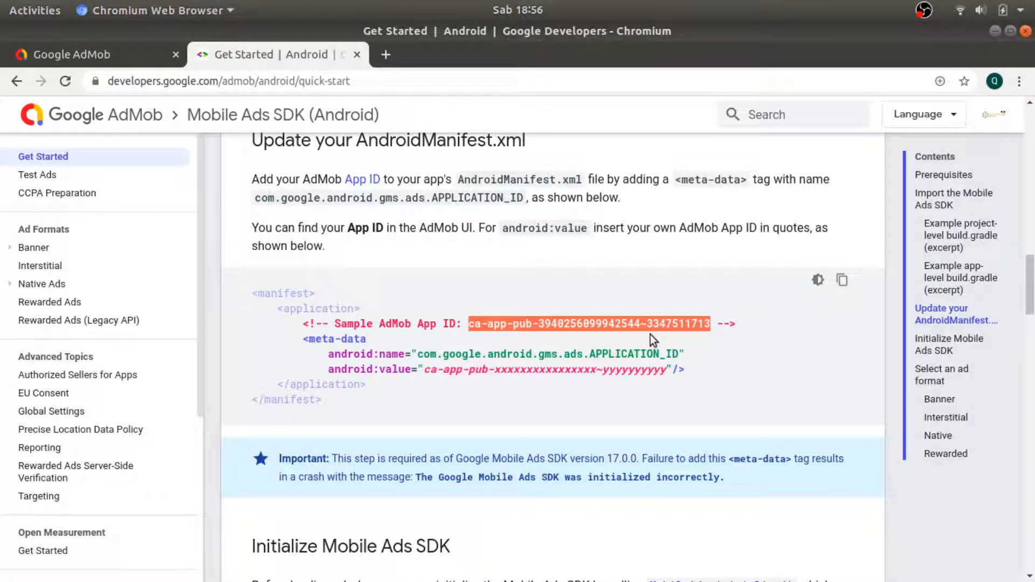
{"action": "key", "text": "alt+Tab"}
Write "change", the copied sample App ID and "to" separated by tabs, with an empty line above
{"action": "type", "text": "change"}
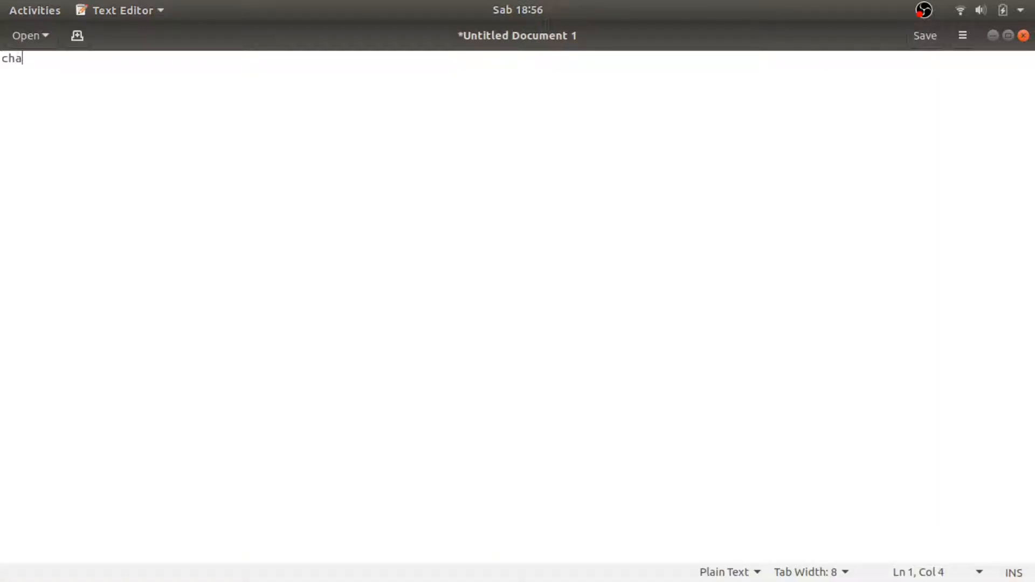
{"action": "key", "text": "Tab"}
{"action": "key", "text": "Tab"}
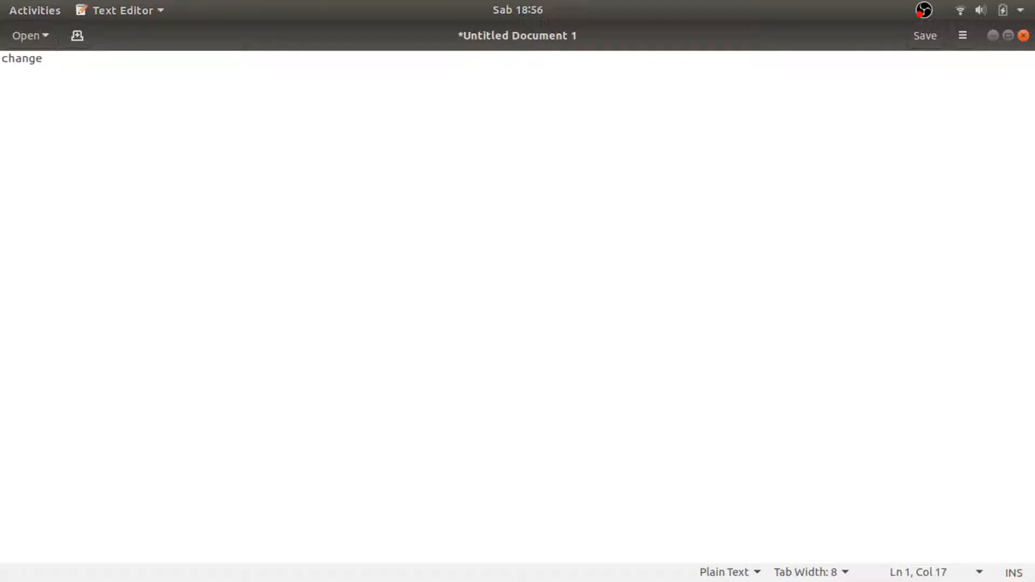
{"action": "key", "text": "ctrl+v"}
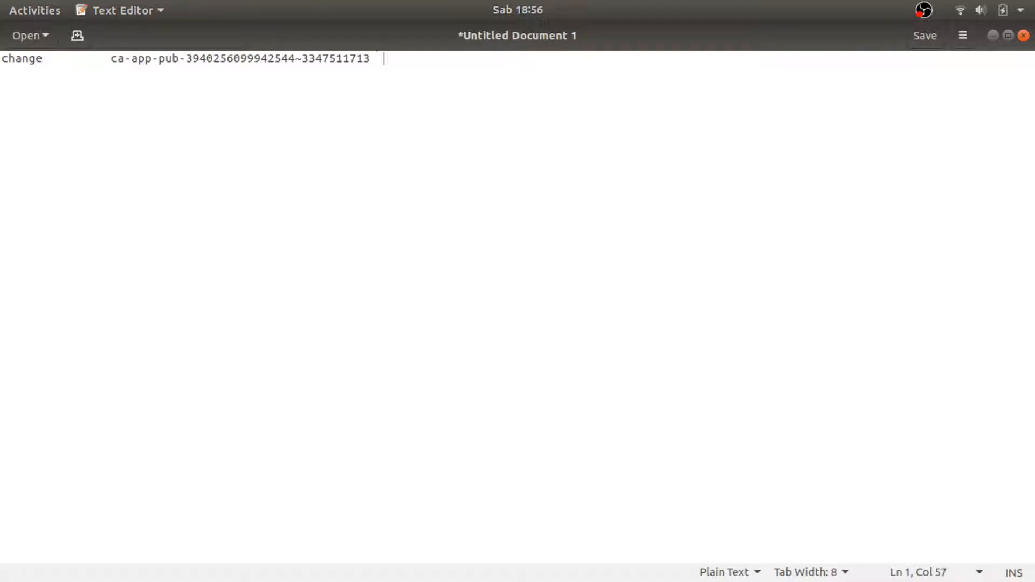
{"action": "key", "text": "Tab"}
{"action": "type", "text": "to"}
{"action": "key", "text": "Tab"}
{"action": "key", "text": "Home"}
{"action": "key", "text": "Return"}
{"action": "key", "text": "End"}
Copy the QUEENBee Example App's App ID from its AdMob app settings and paste it after "to" in the Text Editor note
{"action": "key", "text": "alt+Tab"}
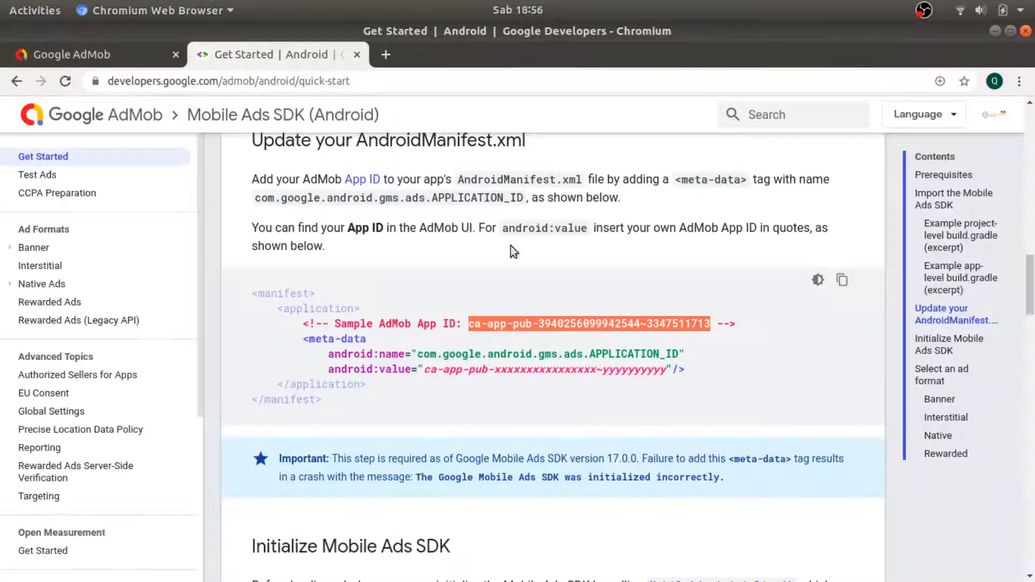
{"action": "left_click", "coordinate": [72, 54]}
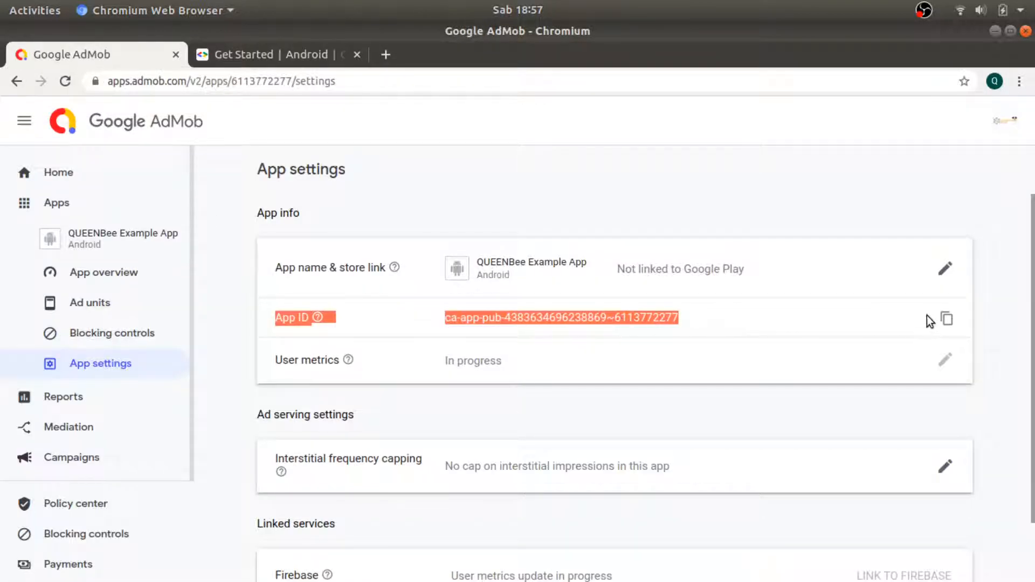
{"action": "left_click", "coordinate": [946, 319]}
{"action": "key", "text": "alt+Tab"}
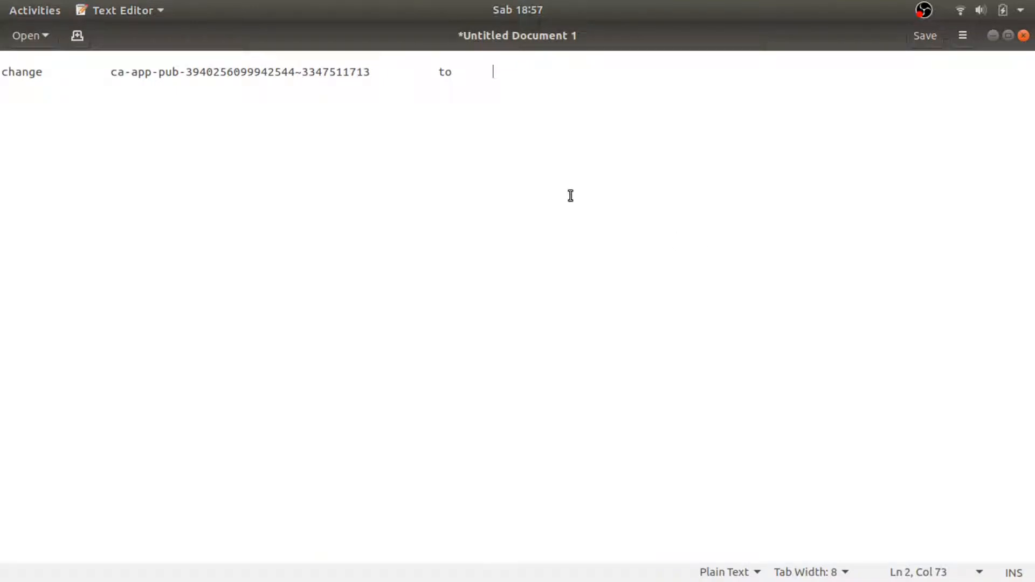
{"action": "key", "text": "ctrl+v"}
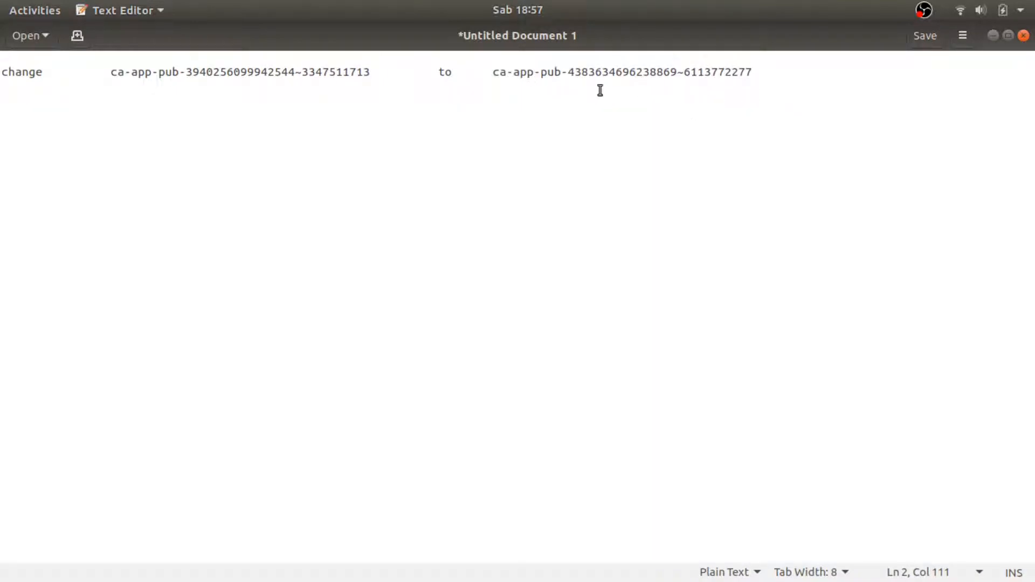
Insert "your admob app ID, for example " before the pasted app's own App ID
{"action": "left_click", "coordinate": [492, 71]}
{"action": "type", "text": "your "}
{"action": "type", "text": "add"}
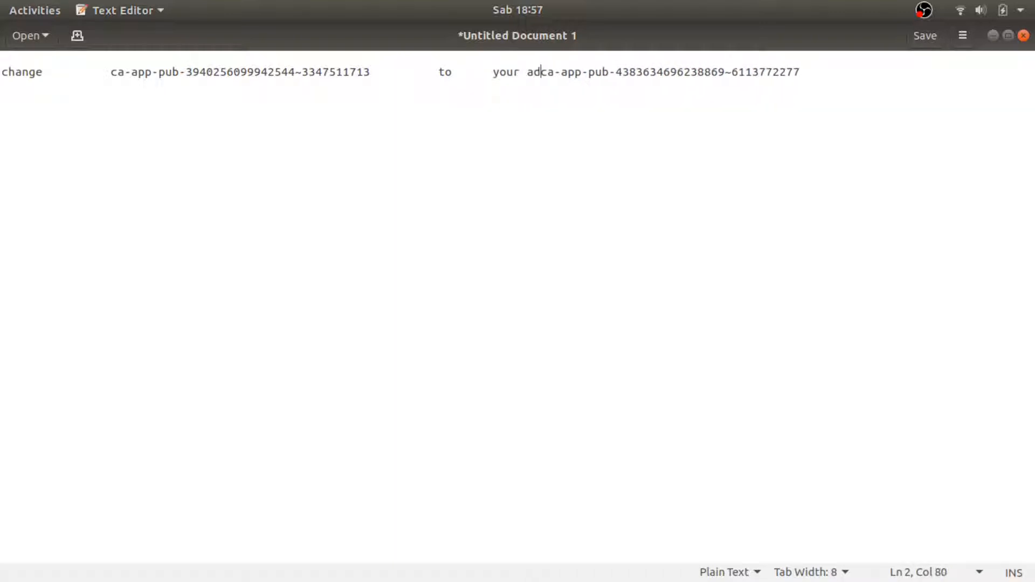
{"action": "key", "text": "BackSpace"}
{"action": "type", "text": "mob app "}
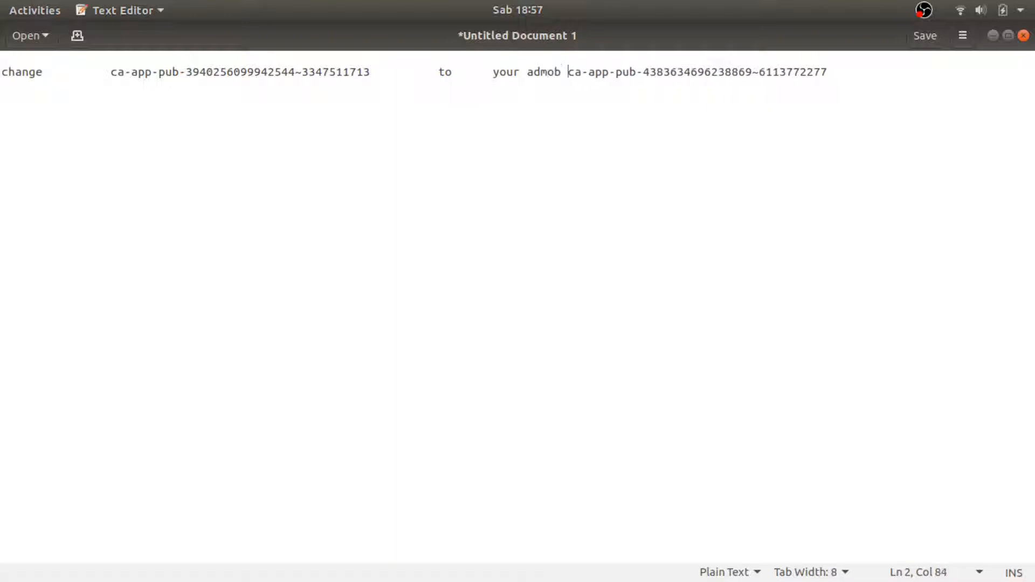
{"action": "type", "text": "ID"}
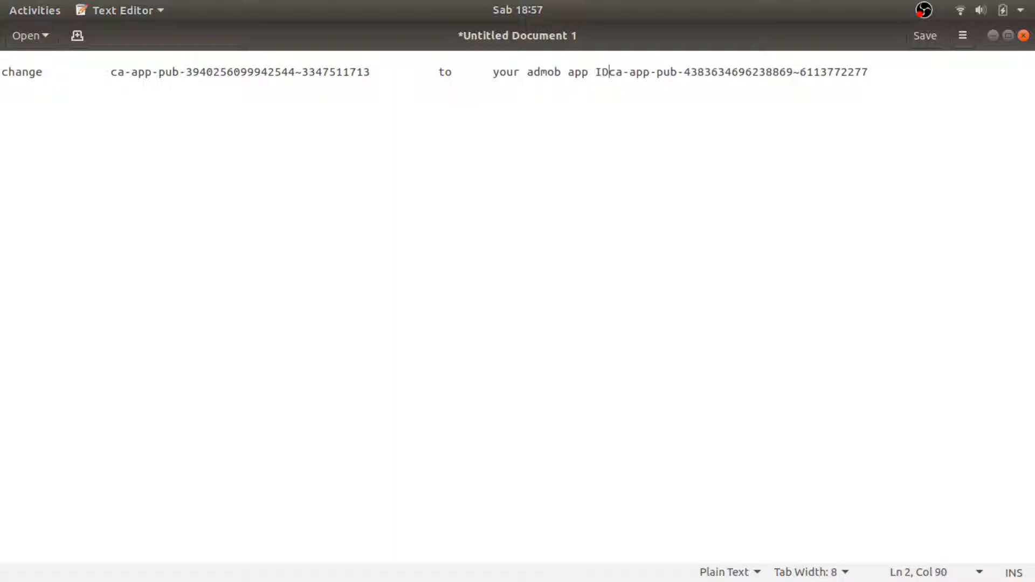
{"action": "type", "text": ", for example "}
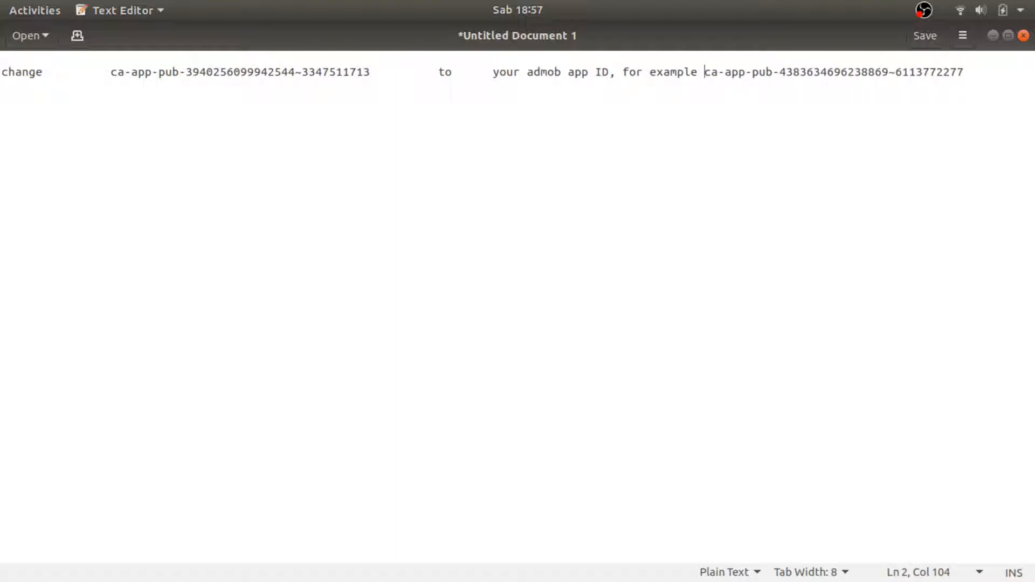
Add the label "my AppID: " directly before the app's own App ID
{"action": "type", "text": "my account"}
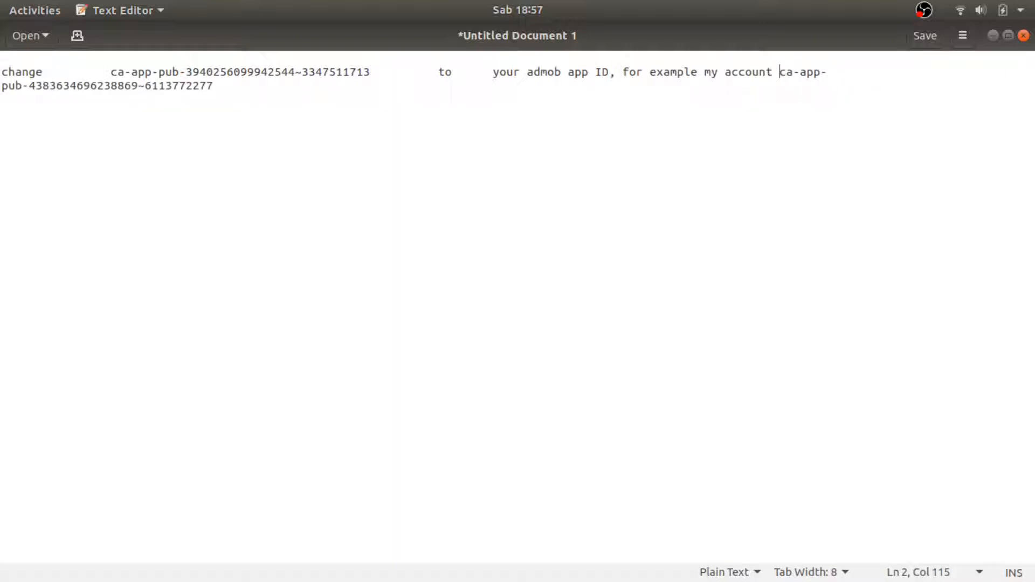
{"action": "key", "text": "BackSpace"}
{"action": "key", "text": "BackSpace"}
{"action": "key", "text": "BackSpace"}
{"action": "key", "text": "BackSpace"}
{"action": "key", "text": "BackSpace"}
{"action": "key", "text": "BackSpace"}
{"action": "key", "text": "BackSpace"}
{"action": "key", "text": "BackSpace"}
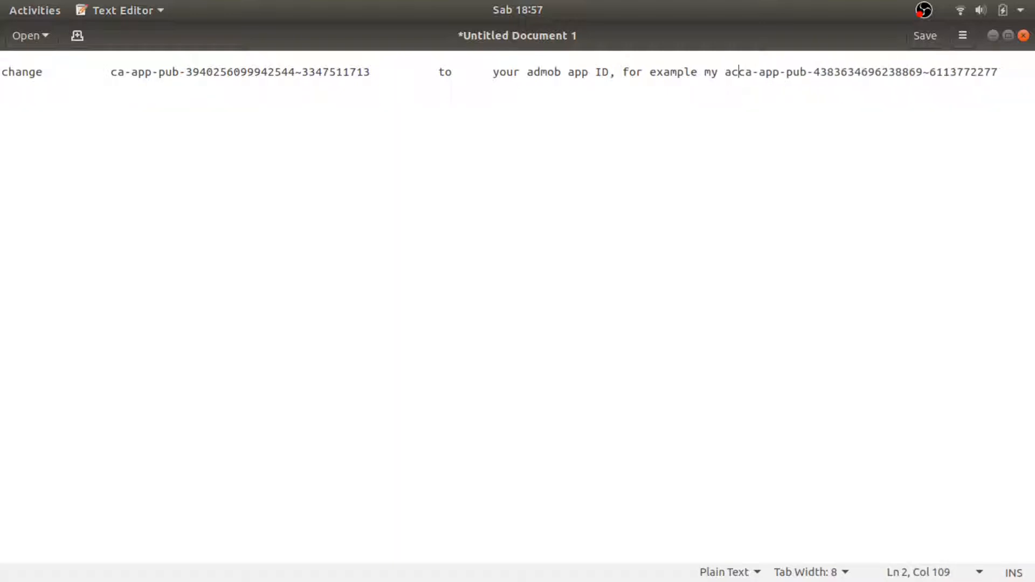
{"action": "type", "text": "AppID"}
{"action": "key", "text": "BackSpace"}
{"action": "type", "text": "D"}
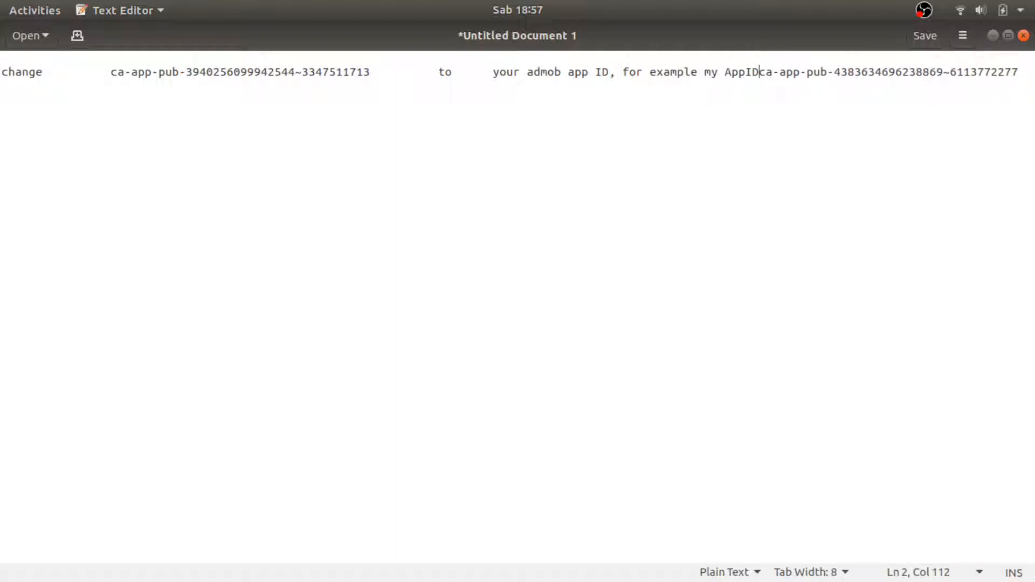
{"action": "type", "text": ":"}
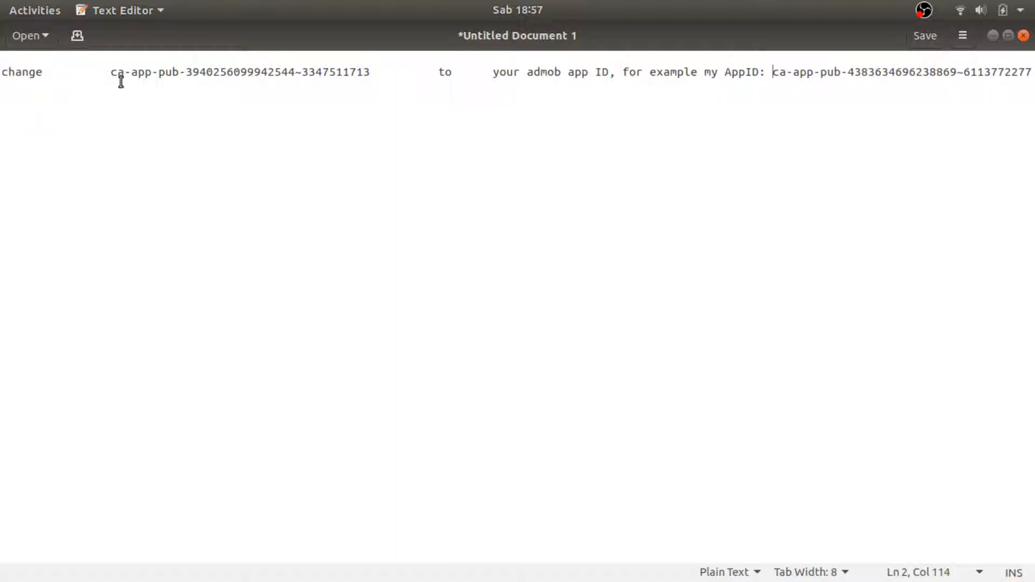
Remove the extra tab spacing around the sample App ID and "to", and start a new line below
{"action": "left_click", "coordinate": [424, 71]}
{"action": "left_click", "coordinate": [400, 72]}
{"action": "key", "text": "BackSpace"}
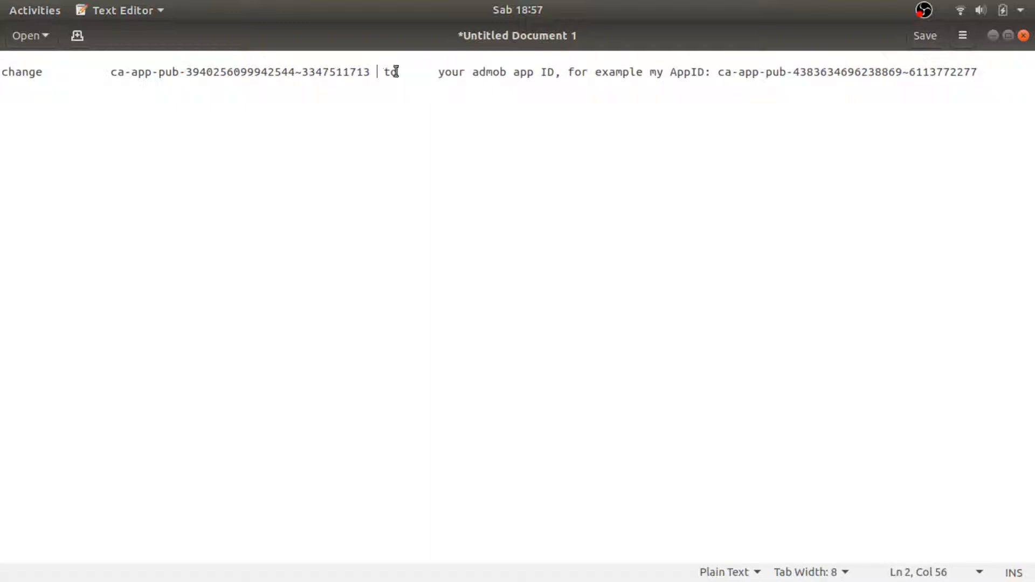
{"action": "left_click", "coordinate": [434, 76]}
{"action": "type", "text": "\\"}
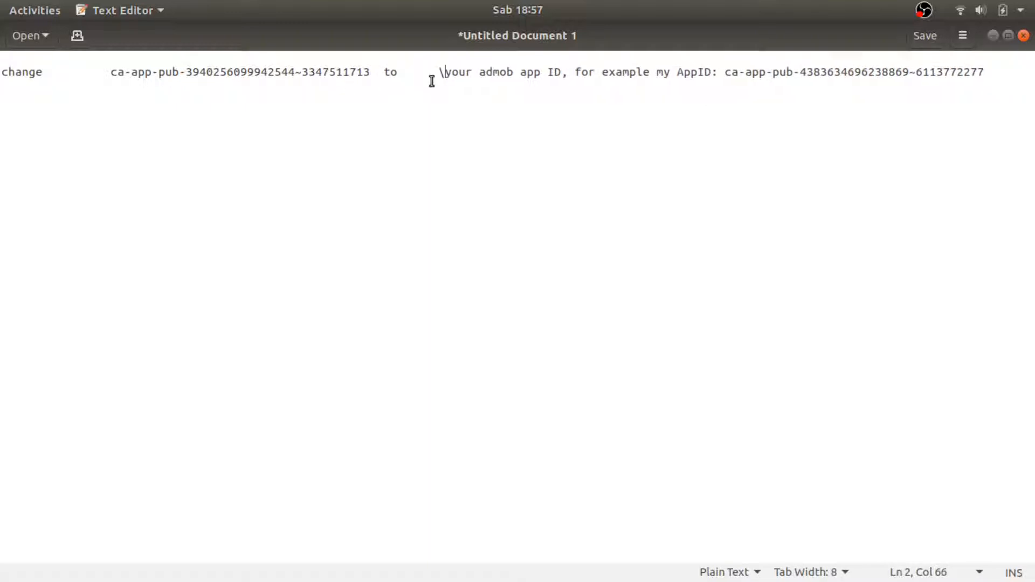
{"action": "key", "text": "BackSpace"}
{"action": "key", "text": "BackSpace"}
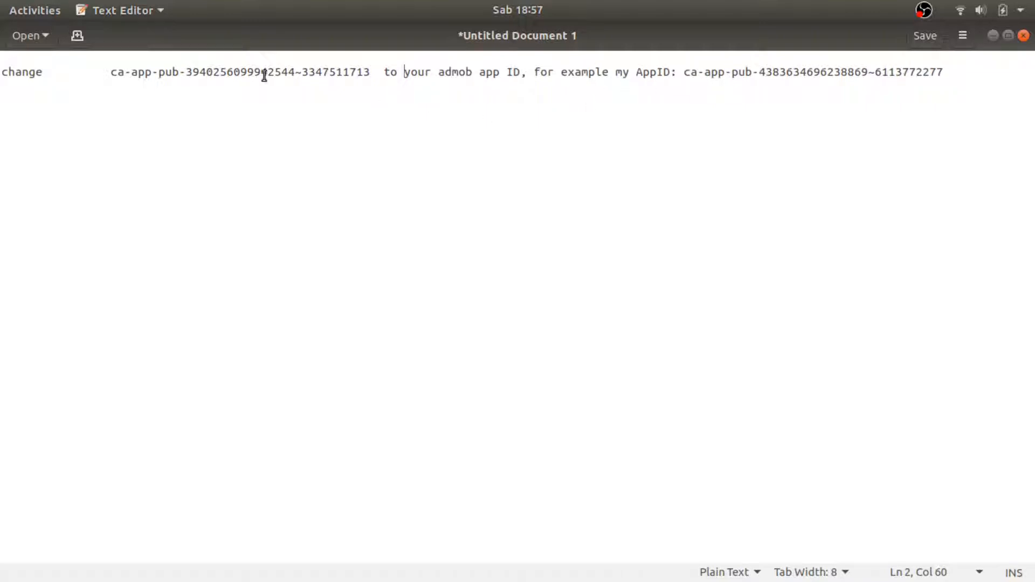
{"action": "left_click", "coordinate": [106, 71]}
{"action": "key", "text": "BackSpace"}
{"action": "left_click", "coordinate": [916, 72]}
{"action": "key", "text": "Return"}
View the app's ad units in AdMob in the browser, and open the Banner Get Started page of the Mobile Ads SDK guide
{"action": "key", "text": "alt+Tab"}
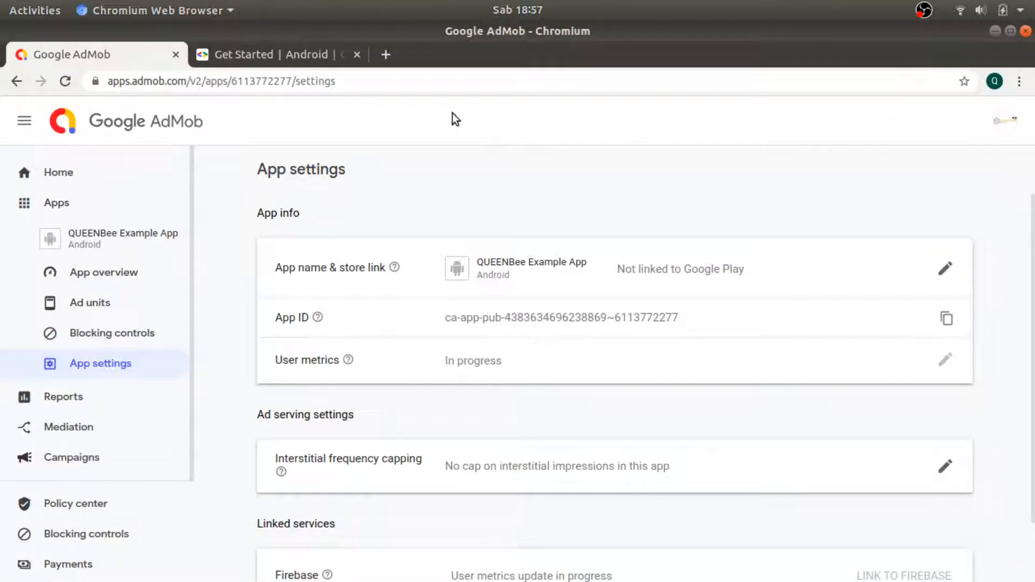
{"action": "left_click", "coordinate": [132, 302]}
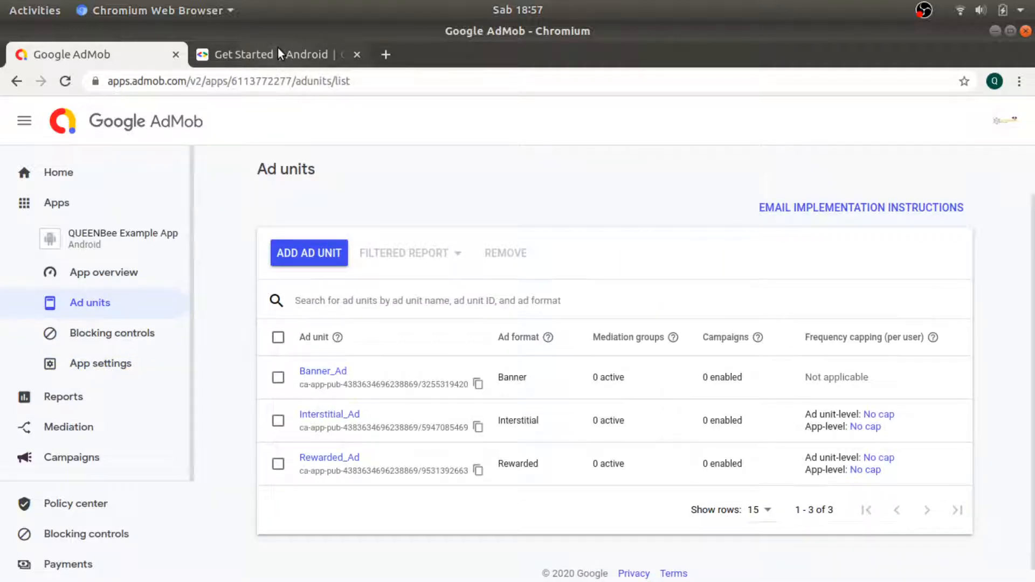
{"action": "left_click", "coordinate": [278, 52]}
{"action": "scroll", "coordinate": [441, 329], "scroll_direction": "down", "scroll_amount": 3}
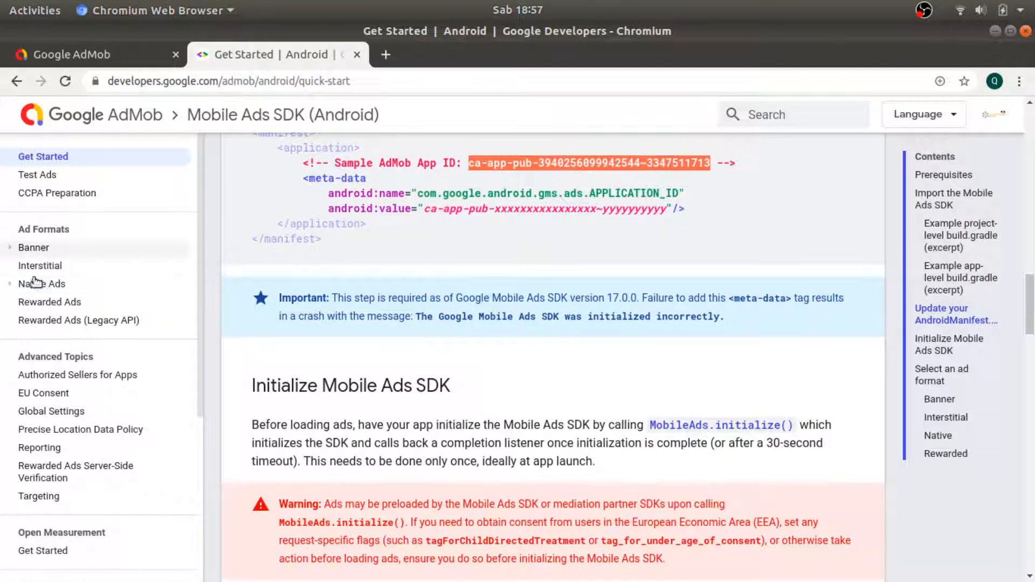
{"action": "left_click", "coordinate": [33, 248]}
{"action": "left_click", "coordinate": [51, 272]}
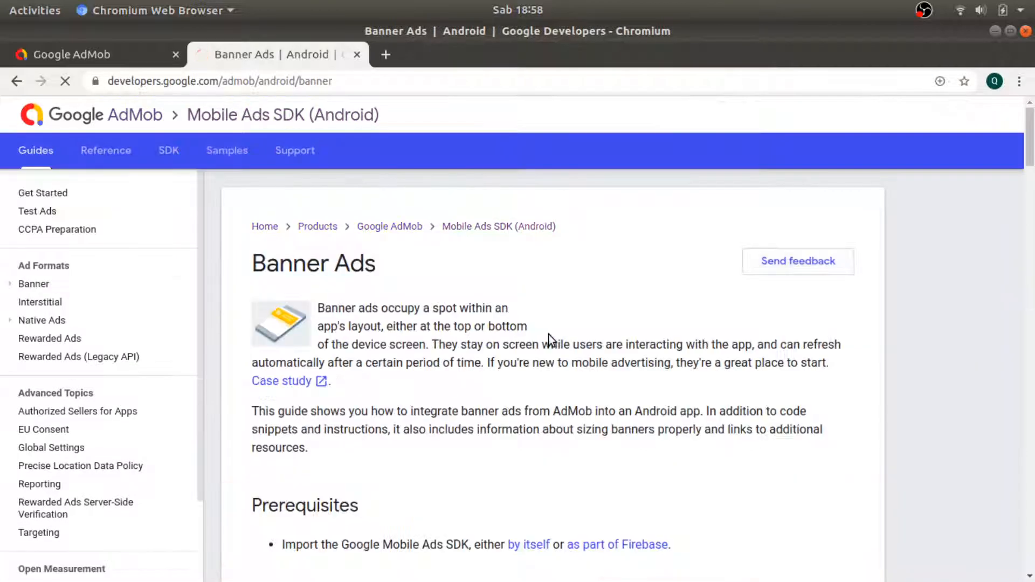
Find the dedicated Android banner test ad unit ID in the "Always test with test ads" section and copy it
{"action": "scroll", "coordinate": [543, 338], "scroll_direction": "down", "scroll_amount": 10}
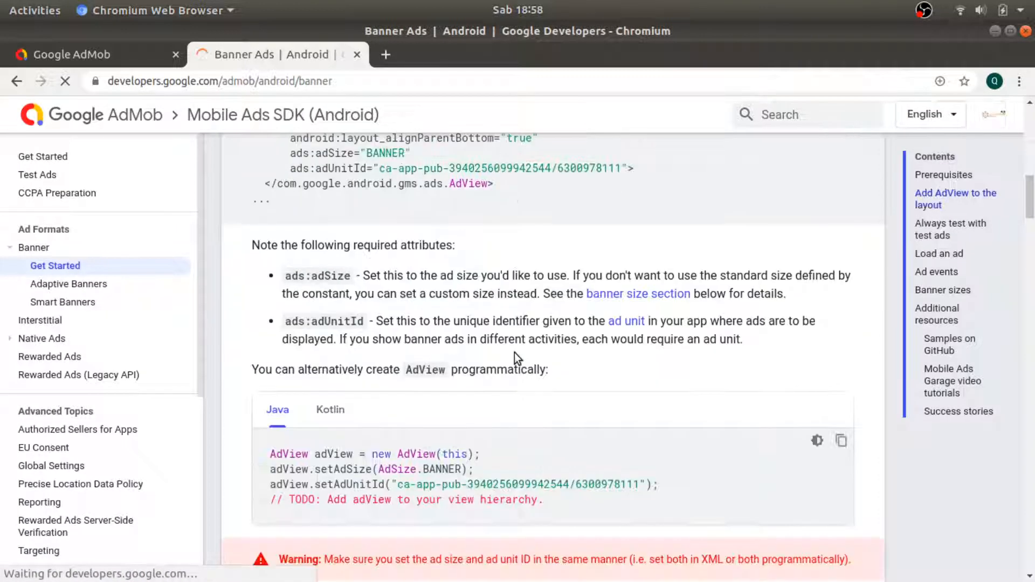
{"action": "scroll", "coordinate": [509, 356], "scroll_direction": "down", "scroll_amount": 8}
{"action": "scroll", "coordinate": [506, 358], "scroll_direction": "up", "scroll_amount": 14}
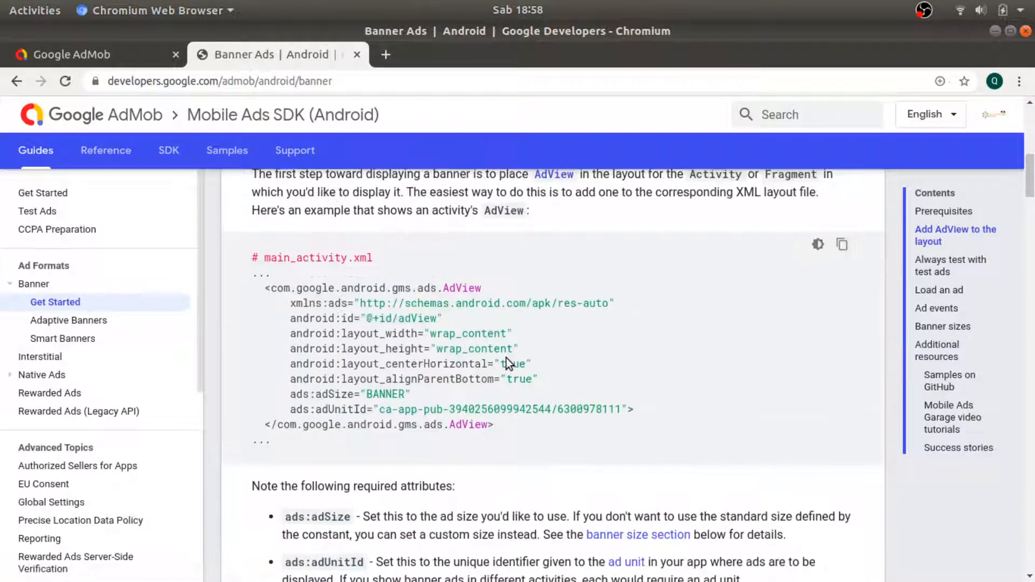
{"action": "scroll", "coordinate": [506, 358], "scroll_direction": "down", "scroll_amount": 15}
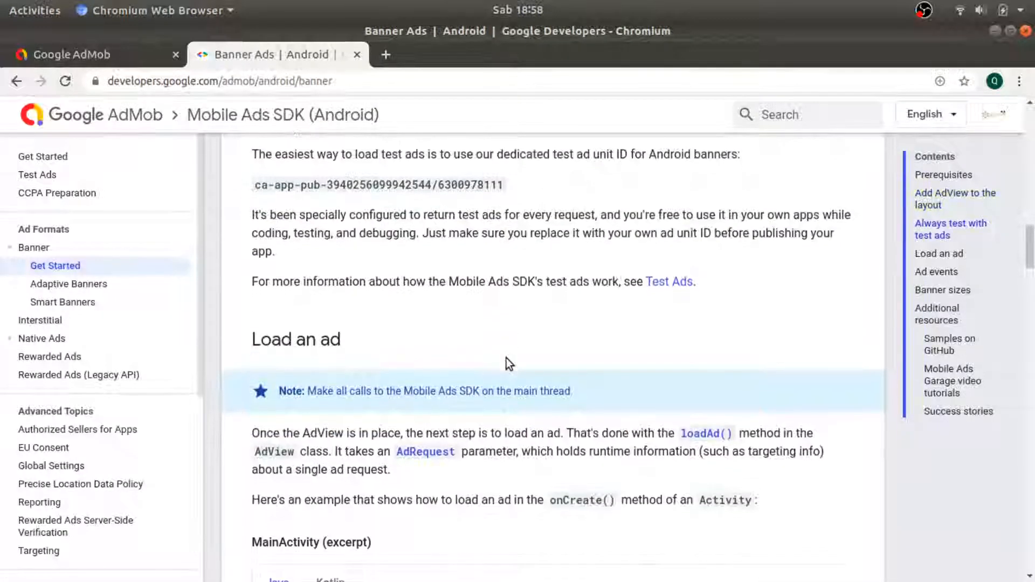
{"action": "scroll", "coordinate": [506, 358], "scroll_direction": "up", "scroll_amount": 5}
{"action": "left_click_drag", "start_coordinate": [504, 345], "coordinate": [255, 345]}
{"action": "key", "text": "ctrl+c"}
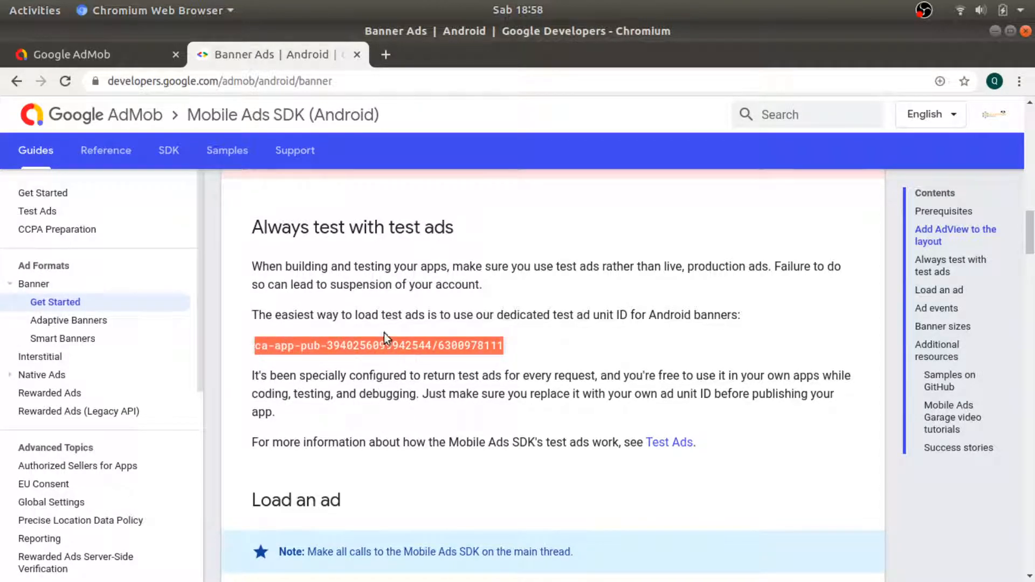
Switch to the text editor and write "if you use banner ad, change the banner ID" followed by the copied banner test ad unit ID
{"action": "key", "text": "alt+Tab"}
{"action": "type", "text": "G"}
{"action": "key", "text": "BackSpace"}
{"action": "type", "text": "if you use n"}
{"action": "type", "text": "anner ad, change th"}
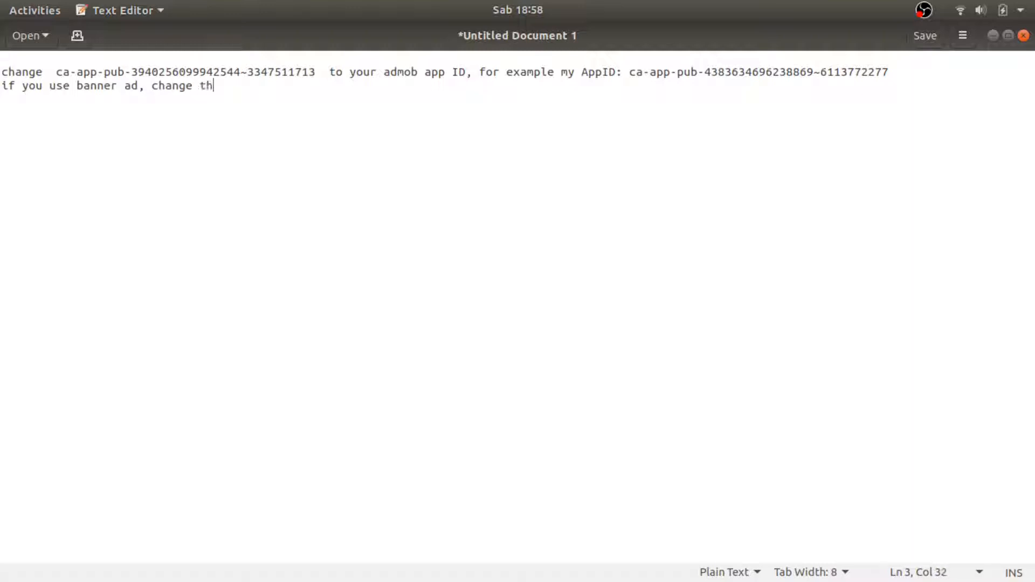
{"action": "type", "text": "e banner ID"}
{"action": "key", "text": "ctrl+v"}
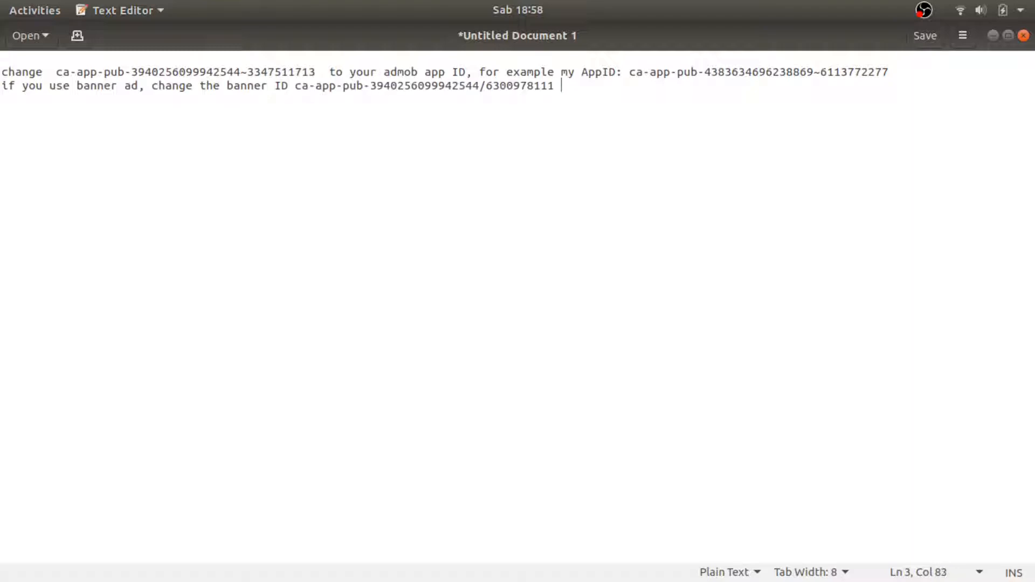
Continue the banner line with "to your banner ID, for example in my account"
{"action": "type", "text": "to your banner ID"}
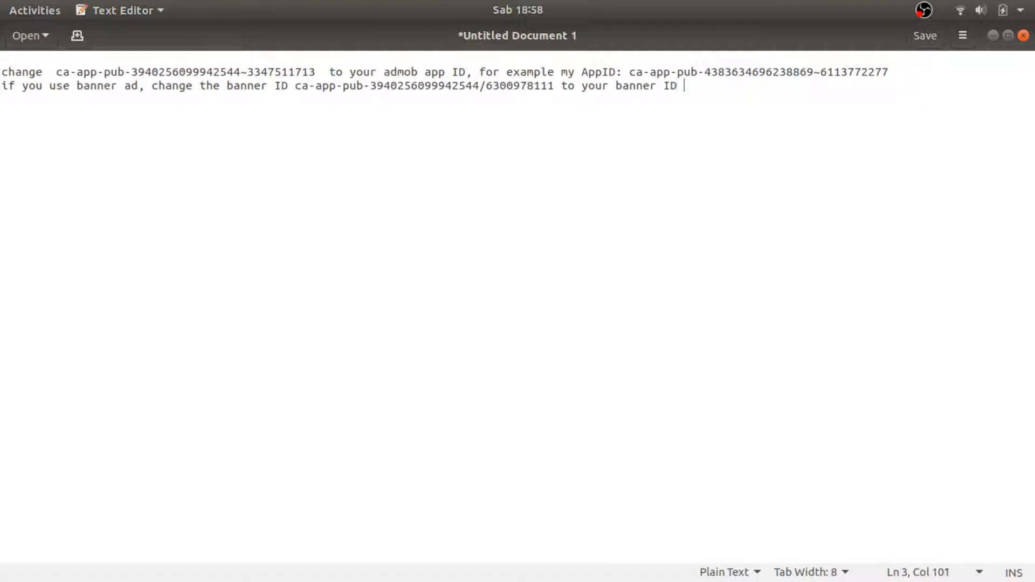
{"action": "type", "text": ", for exampel"}
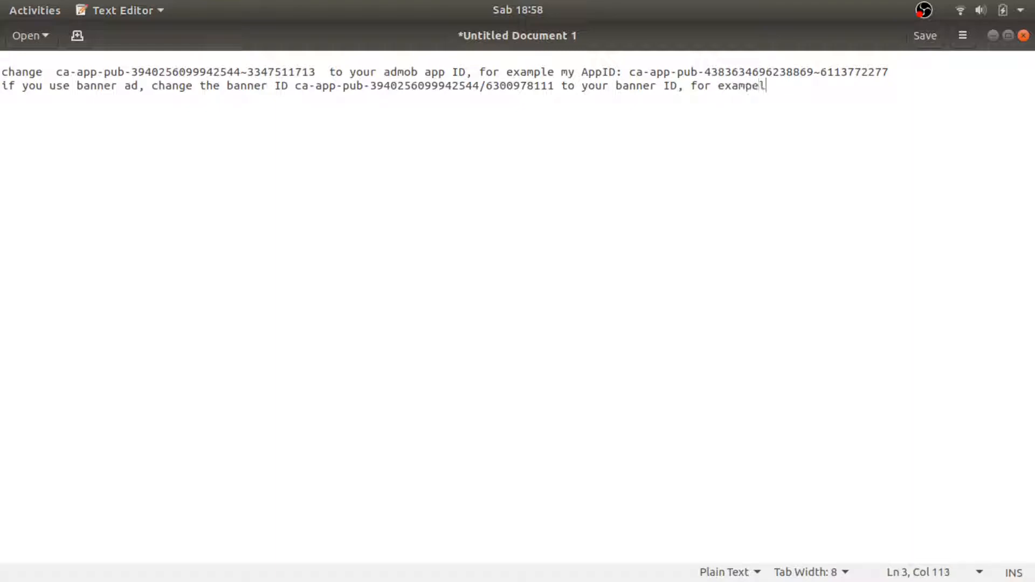
{"action": "key", "text": "BackSpace"}
{"action": "key", "text": "BackSpace"}
{"action": "type", "text": "le in my account"}
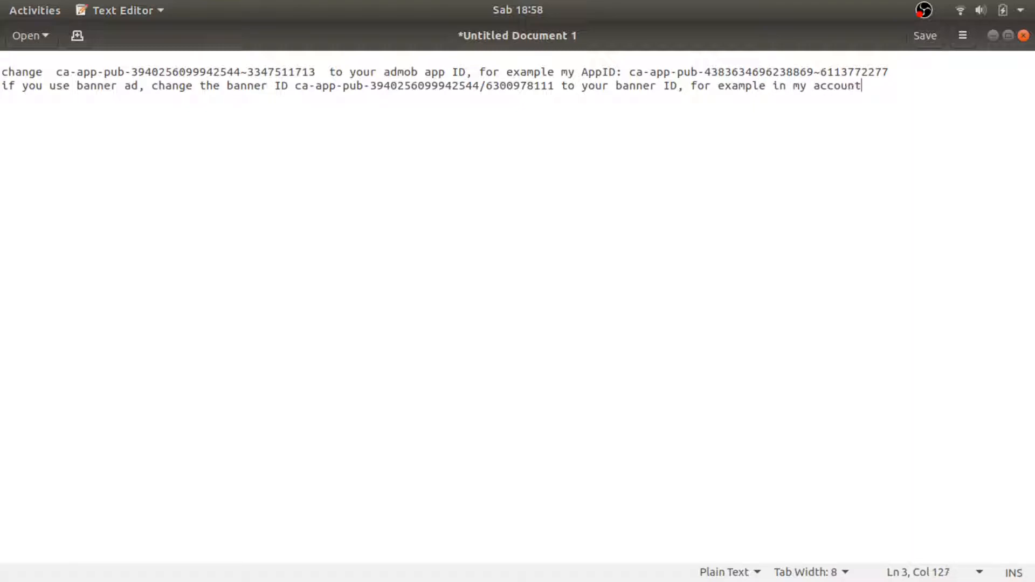
Copy the Banner_Ad unit ID from AdMob in the browser and paste it after "in my account" in the text note
{"action": "key", "text": "alt+Tab"}
{"action": "left_click", "coordinate": [108, 54]}
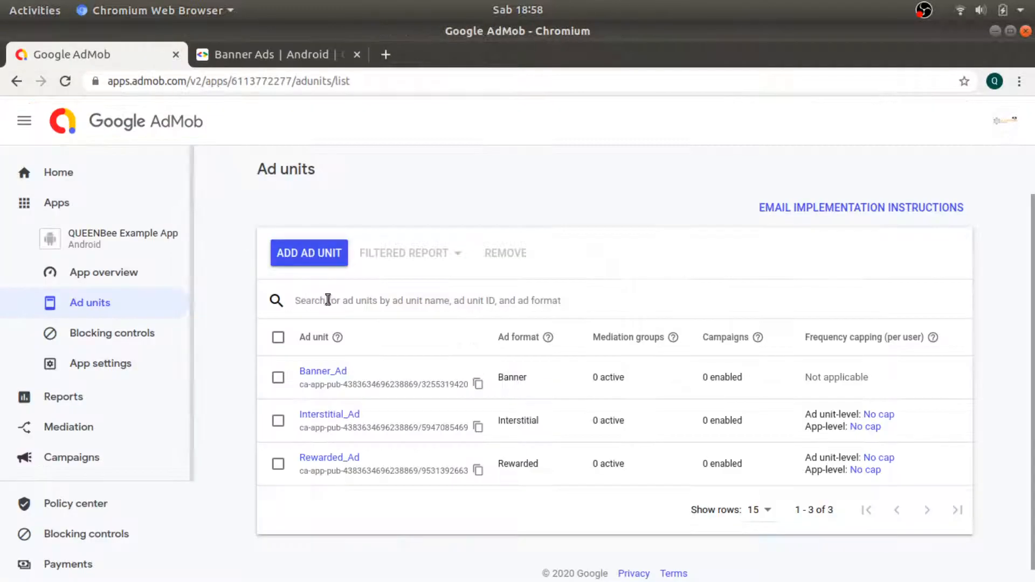
{"action": "left_click", "coordinate": [478, 384]}
{"action": "key", "text": "alt+Tab"}
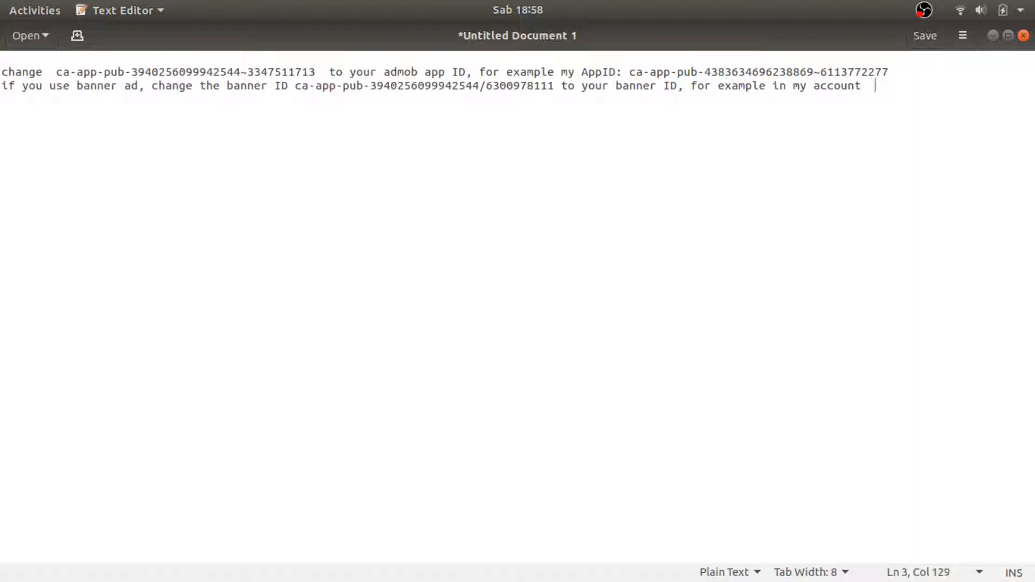
{"action": "key", "text": "ctrl+v"}
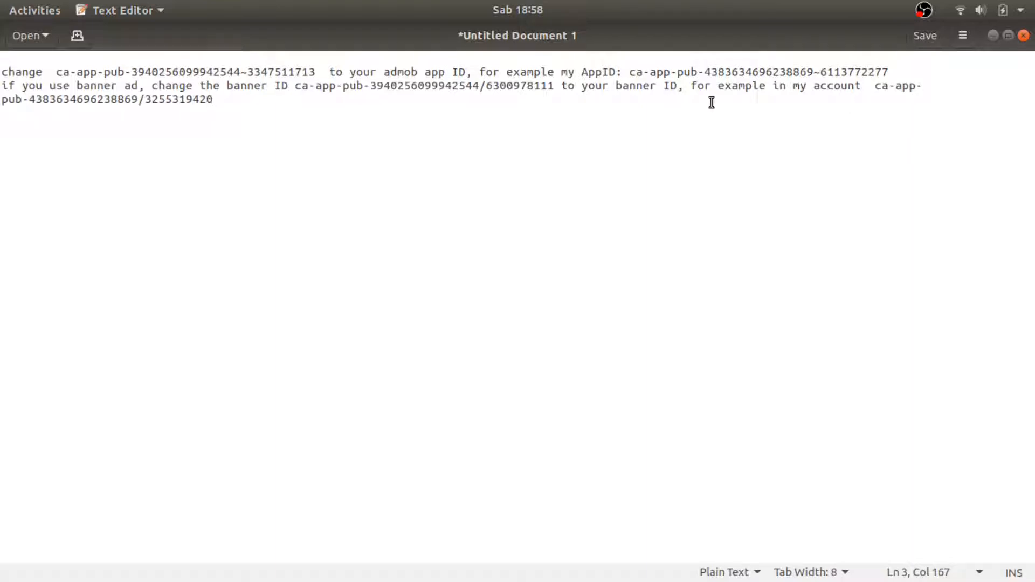
Move "for example in my account" onto its own line and insert a blank line above the banner instruction
{"action": "left_click", "coordinate": [692, 87]}
{"action": "key", "text": "Return"}
{"action": "left_click", "coordinate": [2, 86]}
{"action": "key", "text": "Return"}
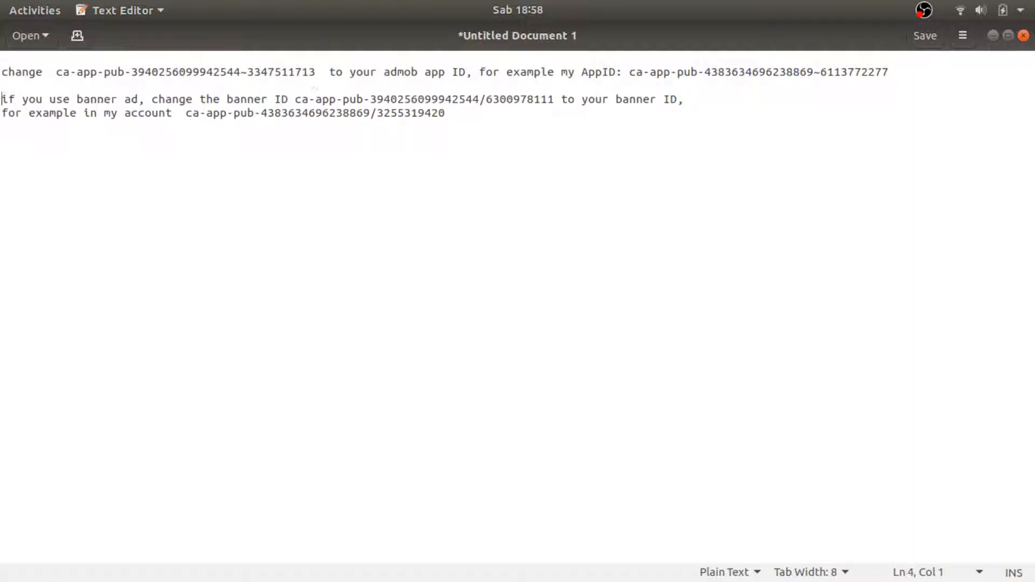
Number the App ID line "1." and remove the extra tab spacing on both sides of its sample App ID
{"action": "type", "text": "12"}
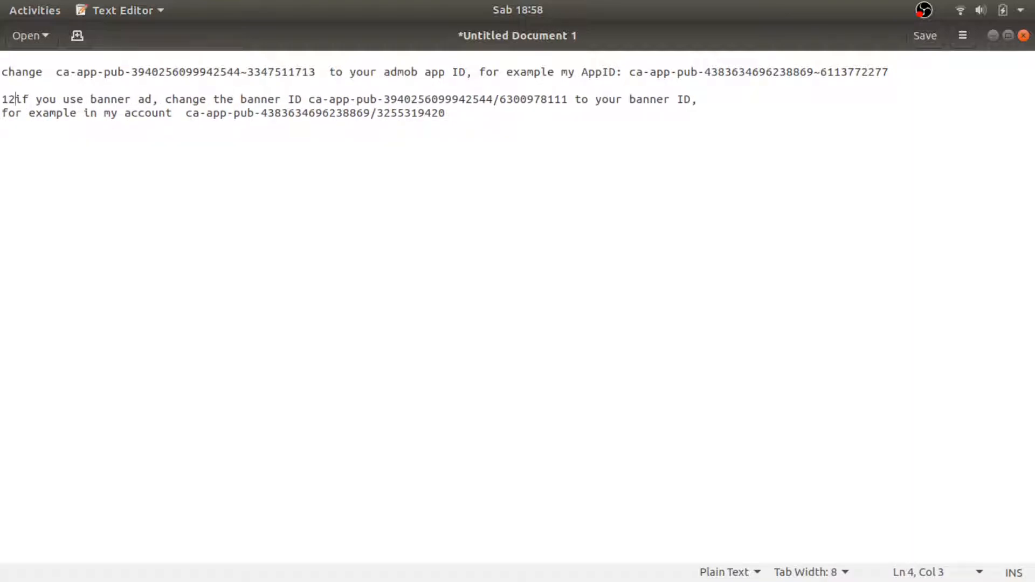
{"action": "key", "text": "BackSpace"}
{"action": "left_click", "coordinate": [3, 71]}
{"action": "type", "text": "1."}
{"action": "left_click", "coordinate": [104, 72]}
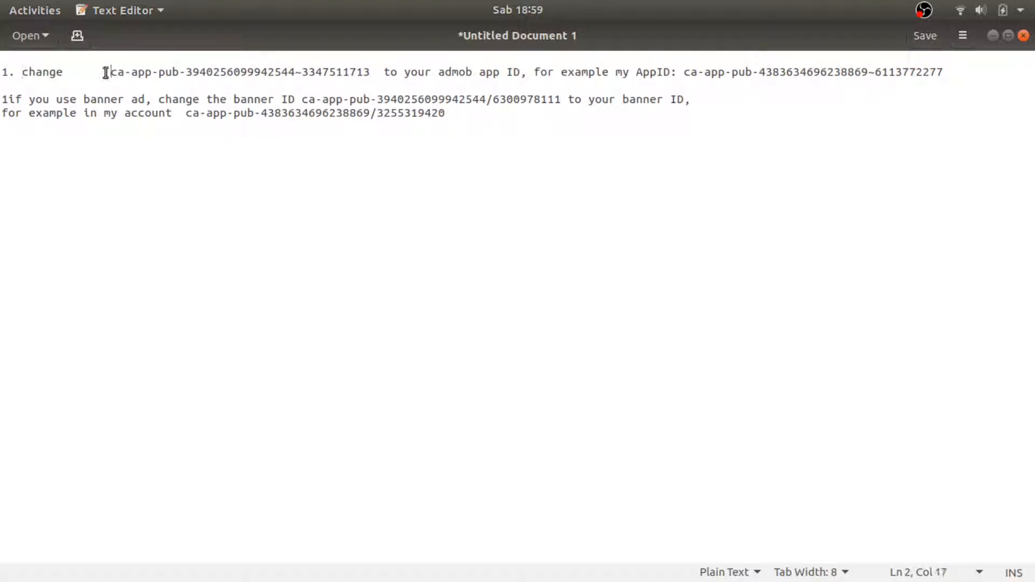
{"action": "key", "text": "BackSpace"}
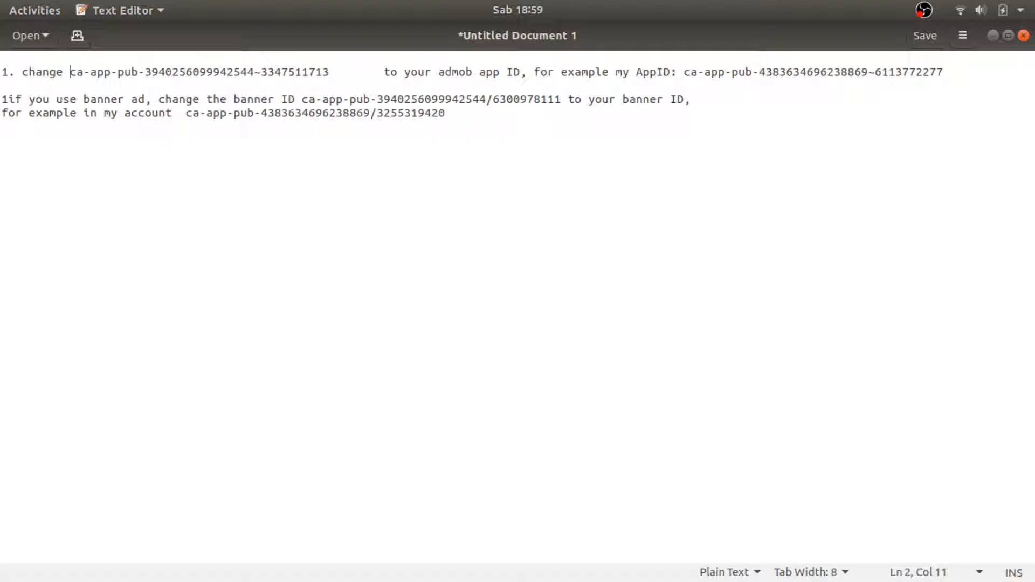
{"action": "left_click", "coordinate": [384, 72]}
{"action": "key", "text": "BackSpace"}
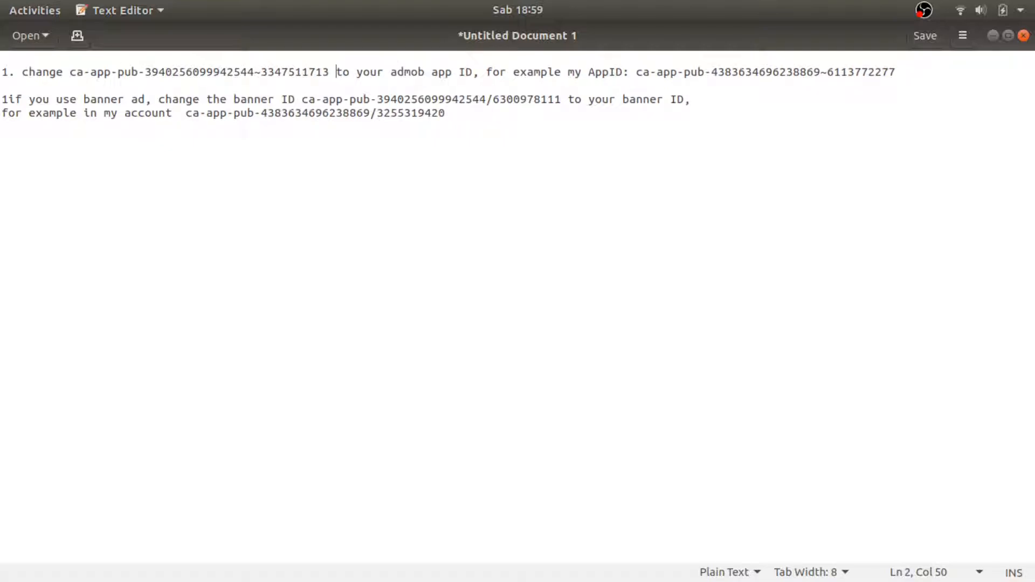
Label the banner instruction "2a." and add new lines below its example ID
{"action": "left_click", "coordinate": [5, 99]}
{"action": "type", "text": "2."}
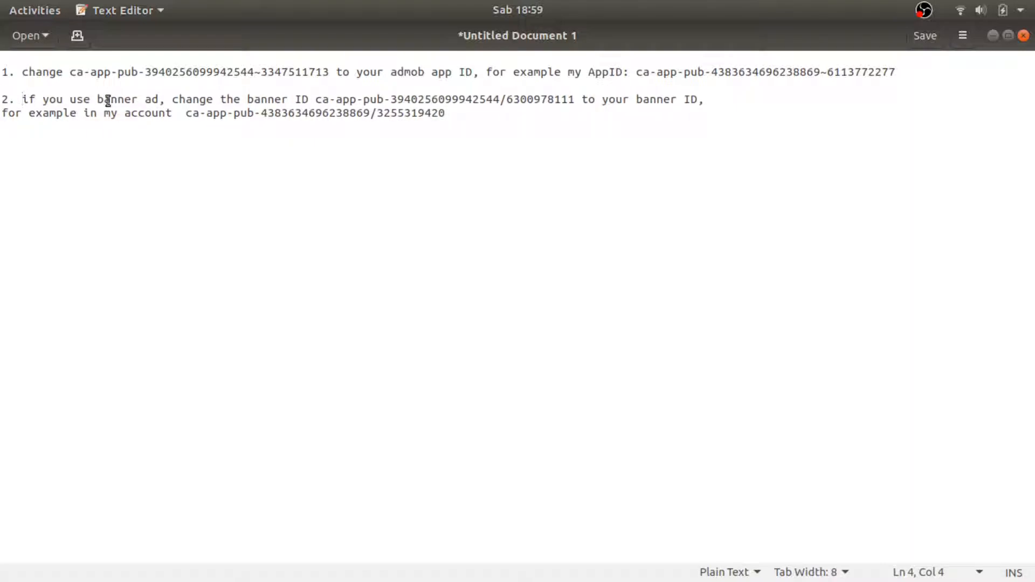
{"action": "left_click", "coordinate": [469, 123]}
{"action": "key", "text": "Return"}
{"action": "key", "text": "Return"}
{"action": "left_click", "coordinate": [3, 99]}
{"action": "left_click", "coordinate": [9, 100]}
{"action": "type", "text": "a"}
{"action": "key", "text": "BackSpace"}
{"action": "key", "text": "BackSpace"}
{"action": "type", "text": "a"}
Start a new entry below the banner one reading "2b. if you use Interstitial ad, change"
{"action": "left_click", "coordinate": [7, 176]}
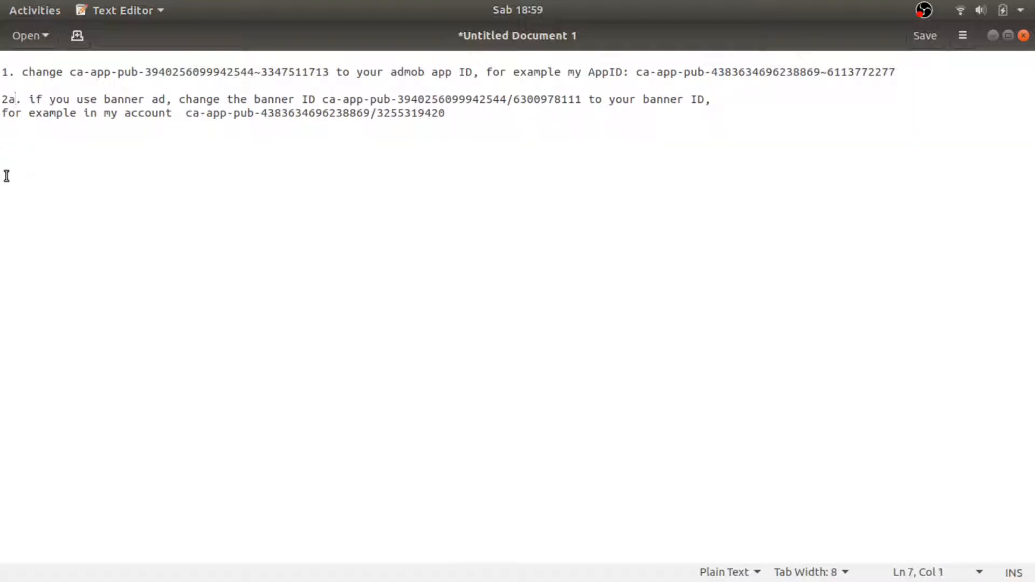
{"action": "type", "text": "2b."}
{"action": "type", "text": "if you "}
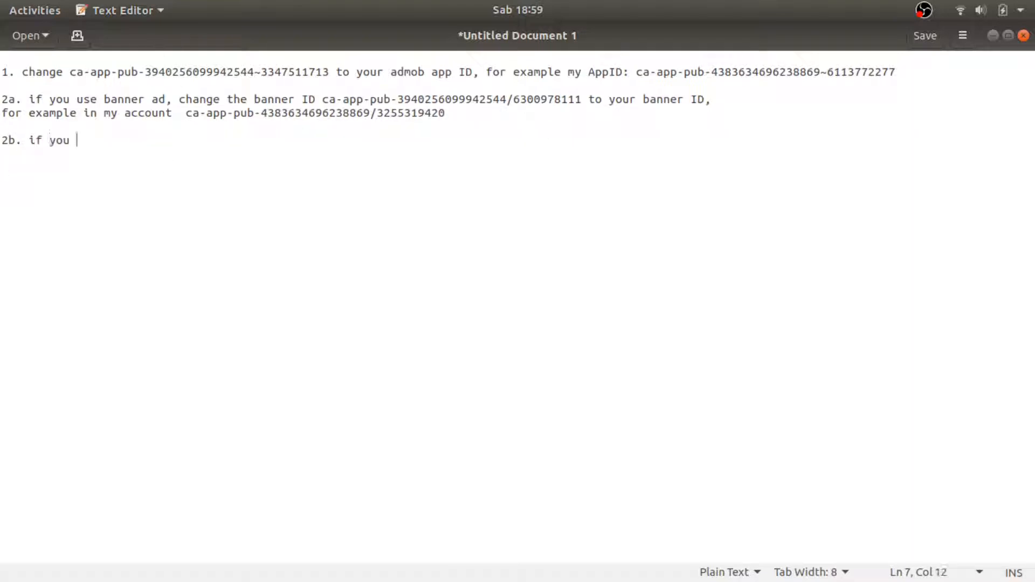
{"action": "type", "text": "use Interstitial ad, change"}
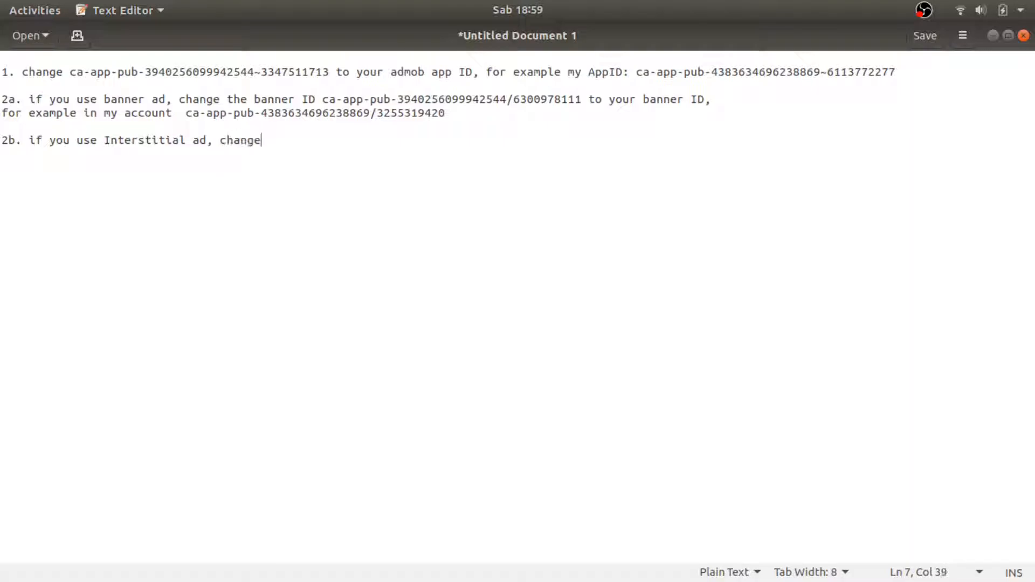
Open the Interstitial page of the Mobile Ads SDK guide in the browser and copy the test ad unit ID from the setAdUnitId code line
{"action": "key", "text": "alt+Tab"}
{"action": "left_click", "coordinate": [238, 56]}
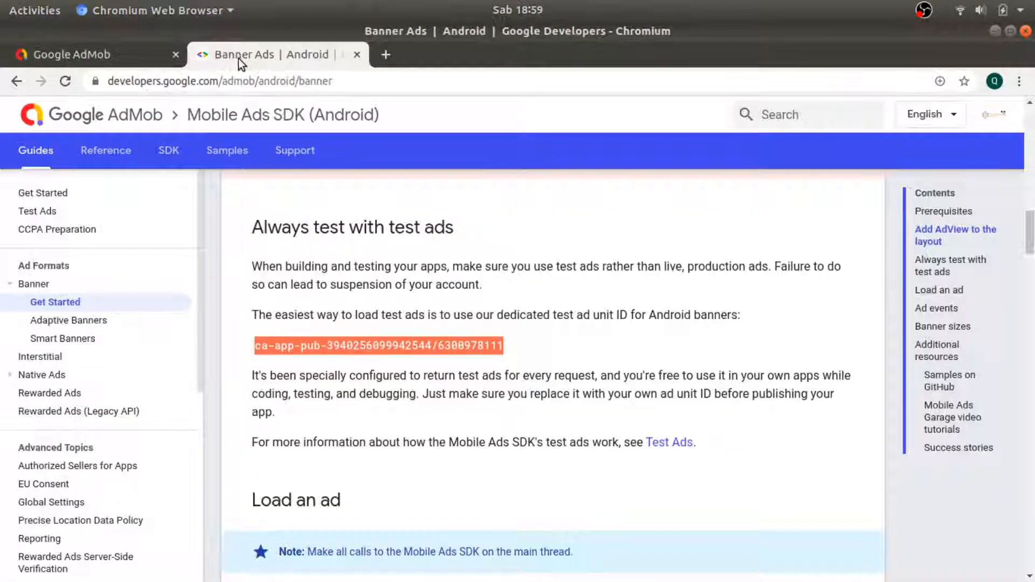
{"action": "left_click", "coordinate": [48, 355]}
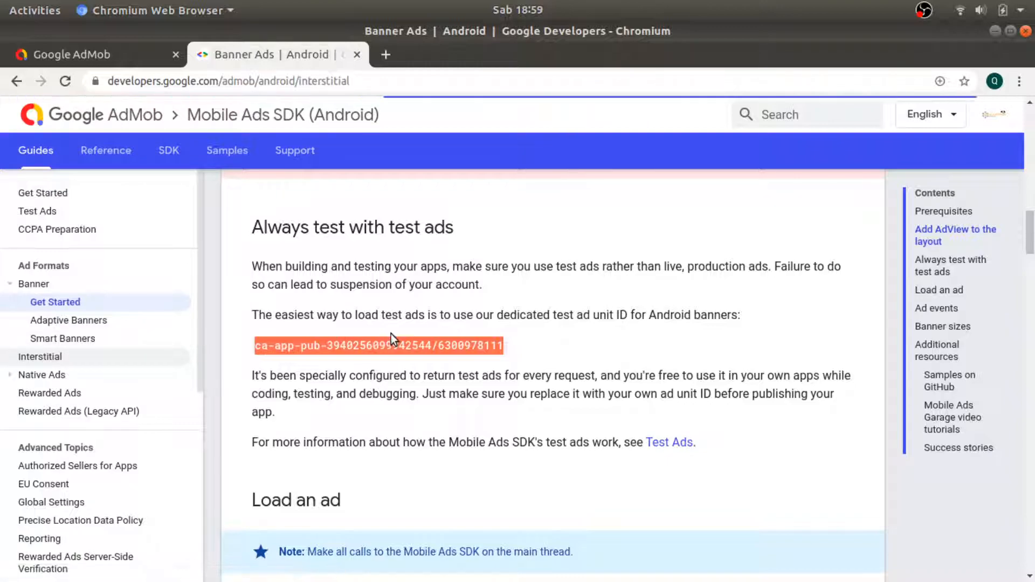
{"action": "scroll", "coordinate": [394, 334], "scroll_direction": "down", "scroll_amount": 8}
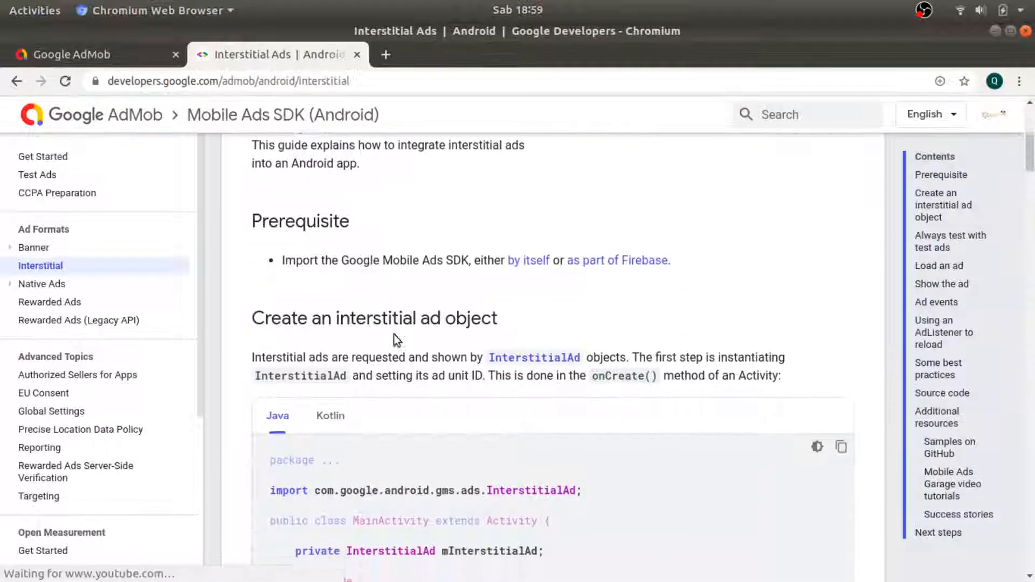
{"action": "scroll", "coordinate": [395, 334], "scroll_direction": "up", "scroll_amount": 5}
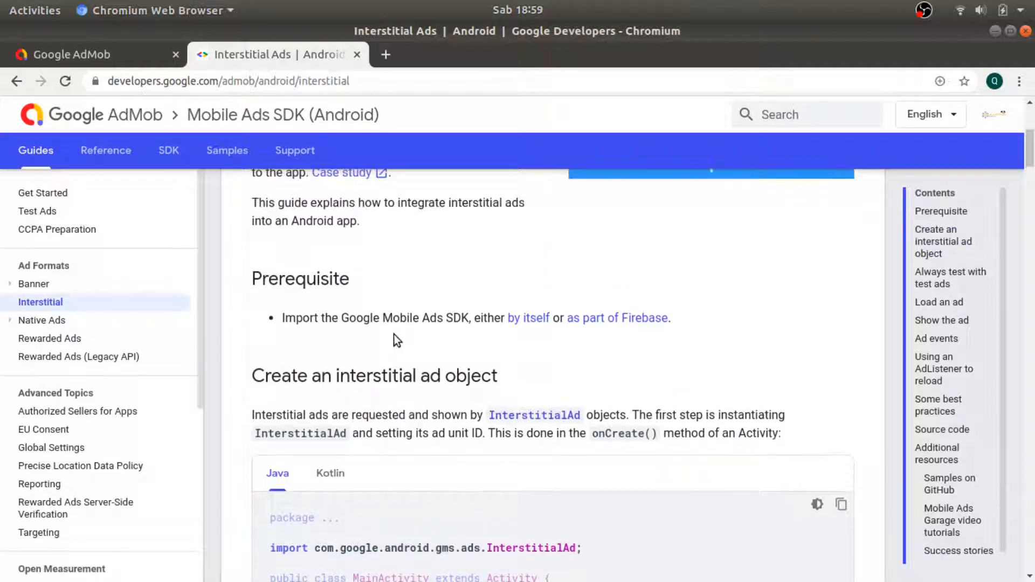
{"action": "scroll", "coordinate": [415, 343], "scroll_direction": "down", "scroll_amount": 4}
{"action": "scroll", "coordinate": [415, 343], "scroll_direction": "down", "scroll_amount": 6}
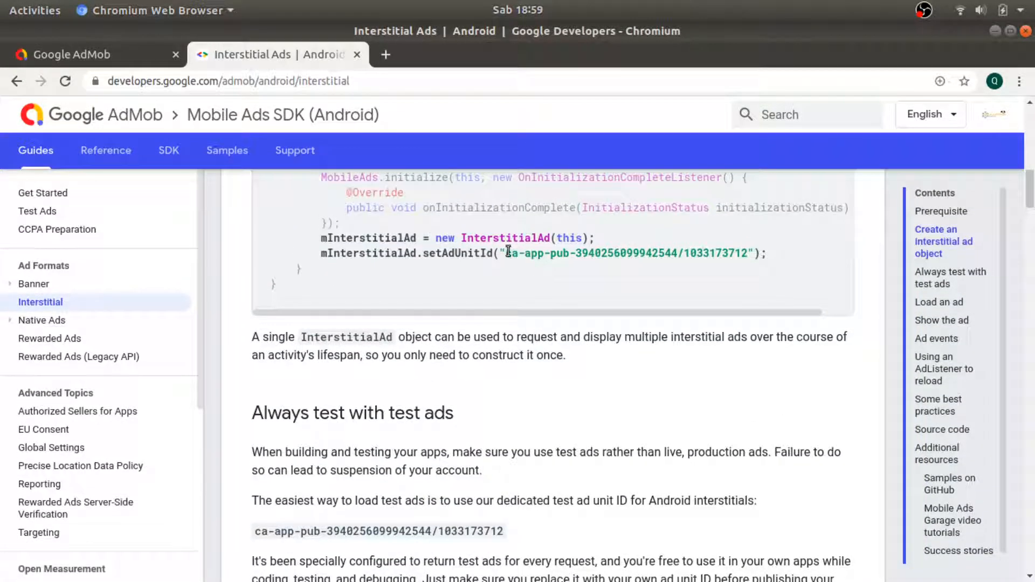
{"action": "left_click_drag", "start_coordinate": [507, 252], "coordinate": [745, 254]}
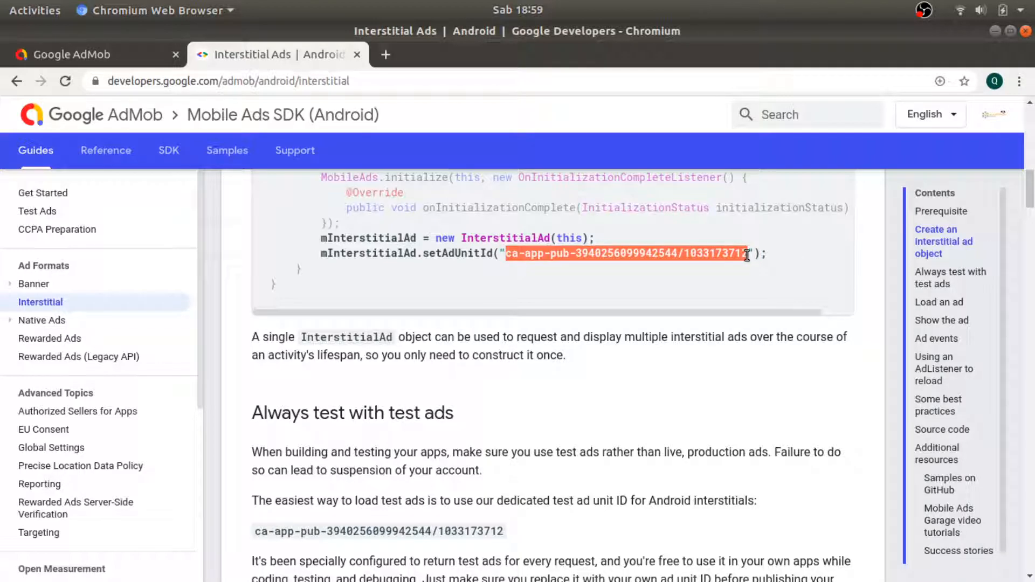
Back in the text note, continue entry 2b with "the ad unit ID" and paste the interstitial test ad unit ID
{"action": "key", "text": "alt+Tab"}
{"action": "type", "text": "the "}
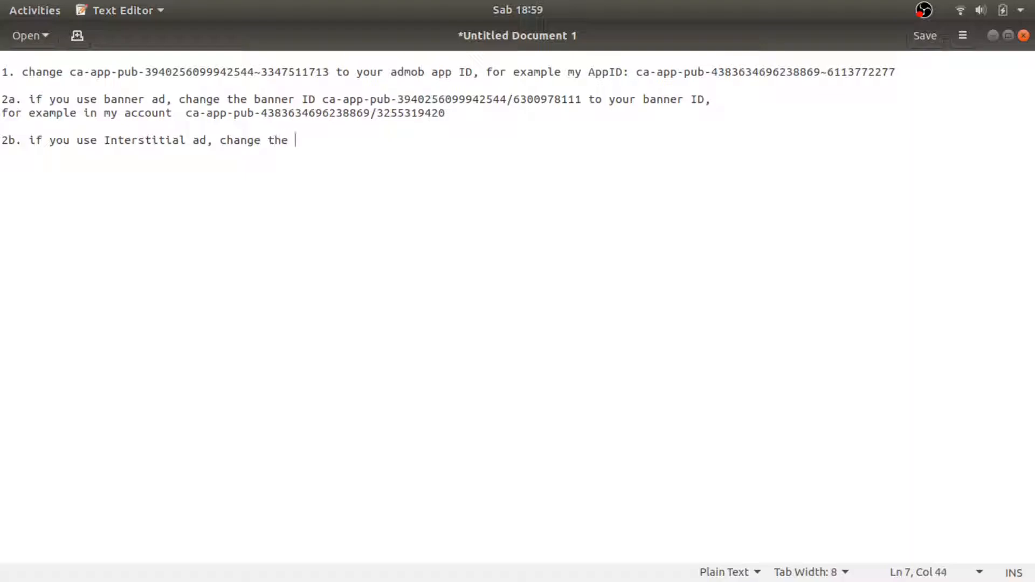
{"action": "type", "text": "ad unit ID"}
{"action": "key", "text": "ctrl+v"}
Complete entry 2b with "to your interstitial ad unit id," and a second line reading "for example in my account is"
{"action": "type", "text": "to upda"}
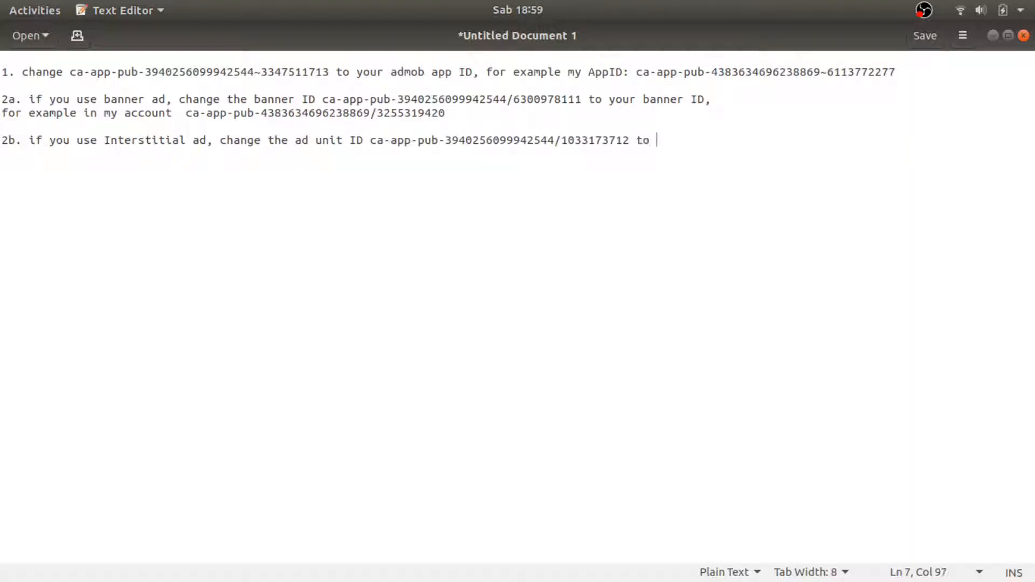
{"action": "key", "text": "BackSpace"}
{"action": "key", "text": "BackSpace"}
{"action": "key", "text": "BackSpace"}
{"action": "key", "text": "BackSpace"}
{"action": "type", "text": "your "}
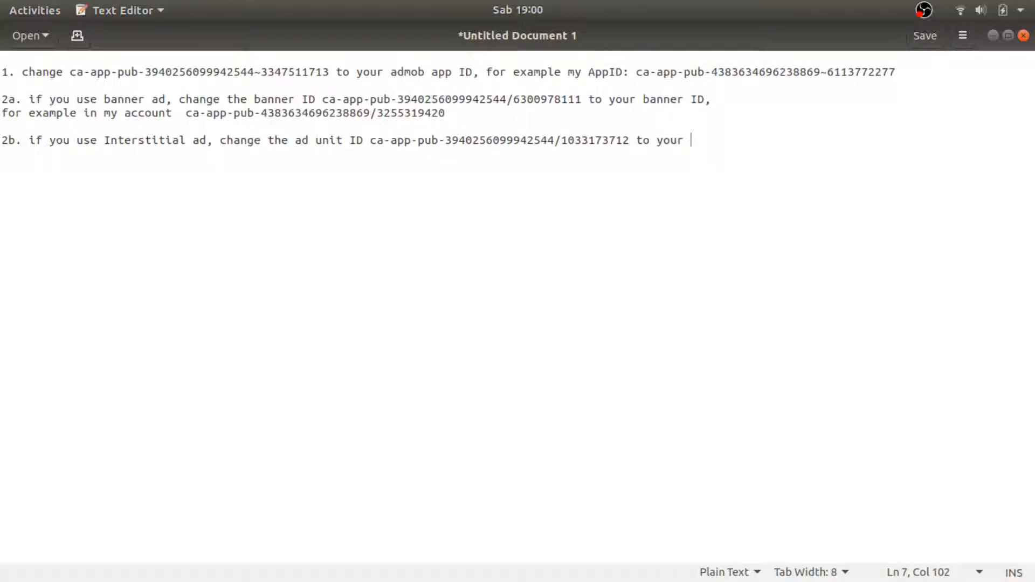
{"action": "type", "text": "interstitial "}
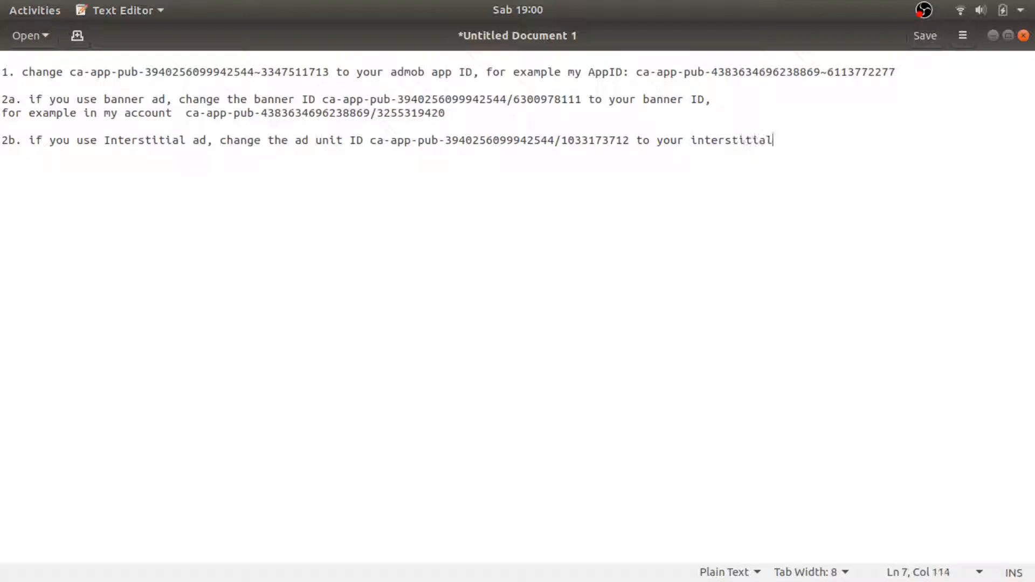
{"action": "type", "text": "ad unit id"}
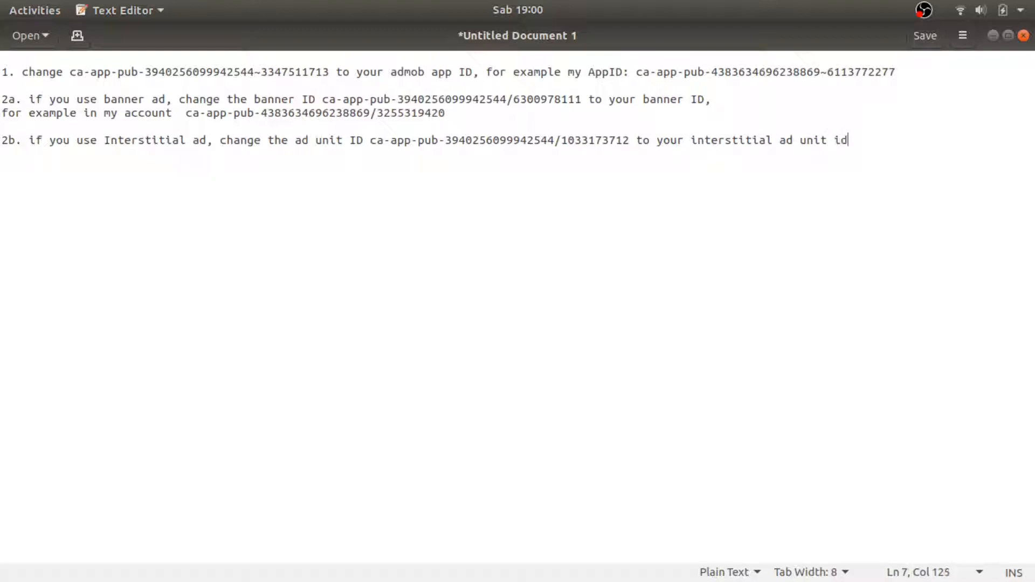
{"action": "type", "text": ","}
{"action": "key", "text": "Return"}
{"action": "type", "text": "for example in my account is"}
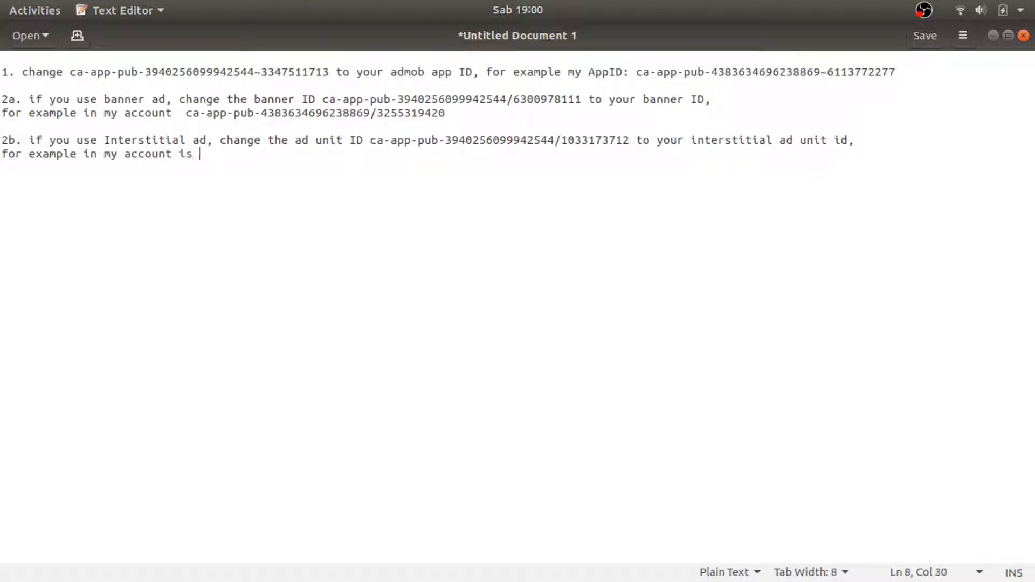
Copy the Interstitial_Ad unit ID from AdMob, paste it at the end of entry 2b, and leave a blank line below
{"action": "key", "text": "alt+Tab"}
{"action": "key", "text": "ctrl+Tab"}
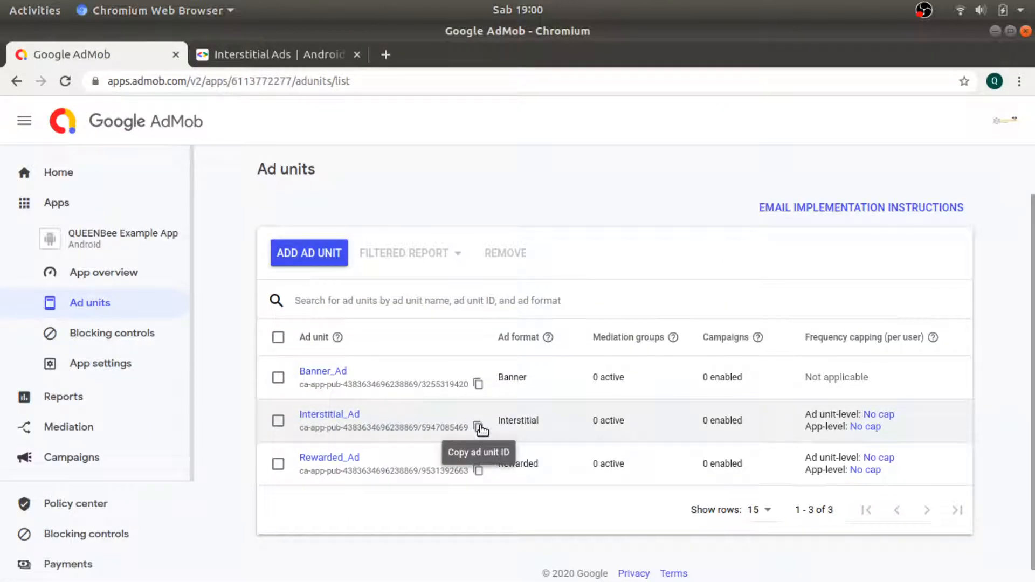
{"action": "left_click", "coordinate": [478, 428]}
{"action": "key", "text": "alt+Tab"}
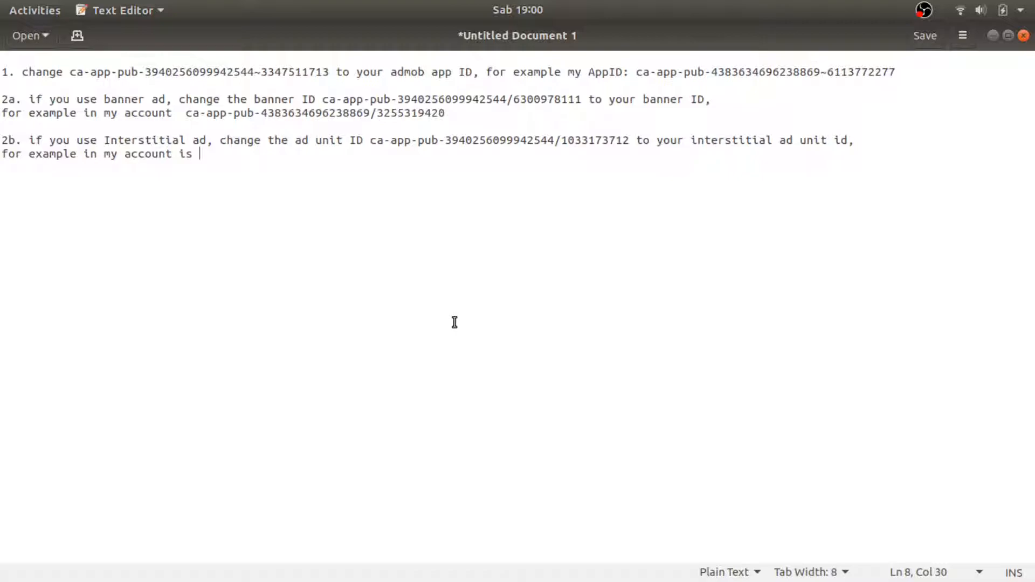
{"action": "key", "text": "ctrl+v"}
{"action": "key", "text": "Return"}
{"action": "key", "text": "Return"}
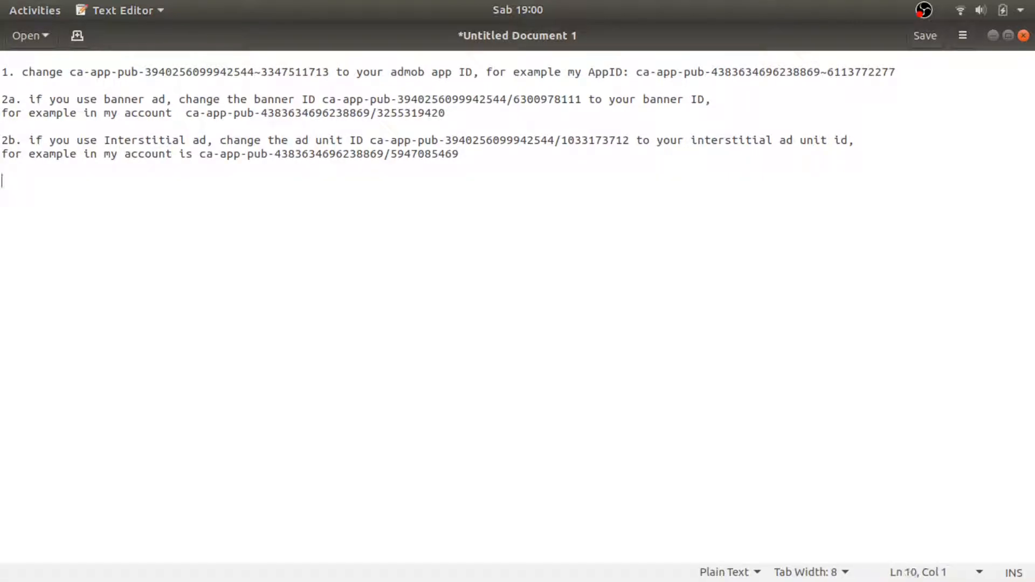
Start the next entry of the note with "3. if you use the rewarded ad, change the ad unit id"
{"action": "type", "text": "3. if you use the inte"}
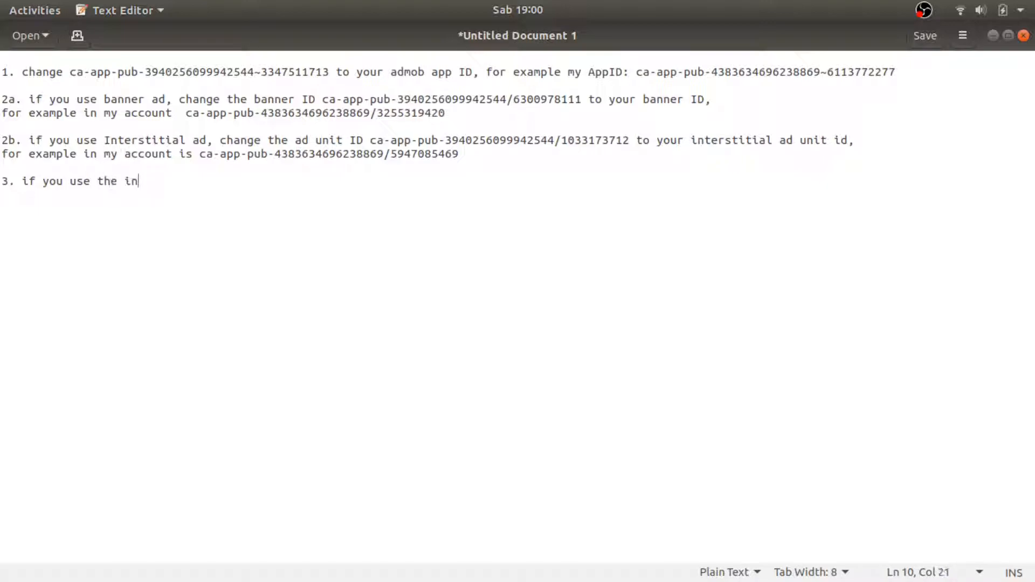
{"action": "key", "text": "BackSpace"}
{"action": "key", "text": "BackSpace"}
{"action": "key", "text": "BackSpace"}
{"action": "key", "text": "BackSpace"}
{"action": "type", "text": "ad"}
{"action": "type", "text": " re"}
{"action": "key", "text": "BackSpace"}
{"action": "key", "text": "BackSpace"}
{"action": "key", "text": "BackSpace"}
{"action": "key", "text": "BackSpace"}
{"action": "key", "text": "BackSpace"}
{"action": "type", "text": "rewarded ad, "}
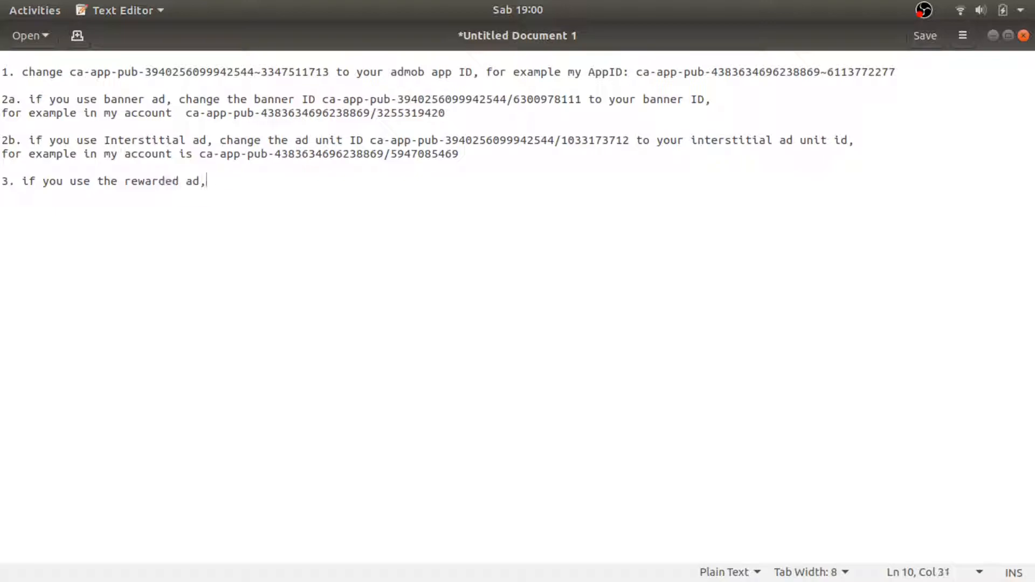
{"action": "type", "text": "change the ad"}
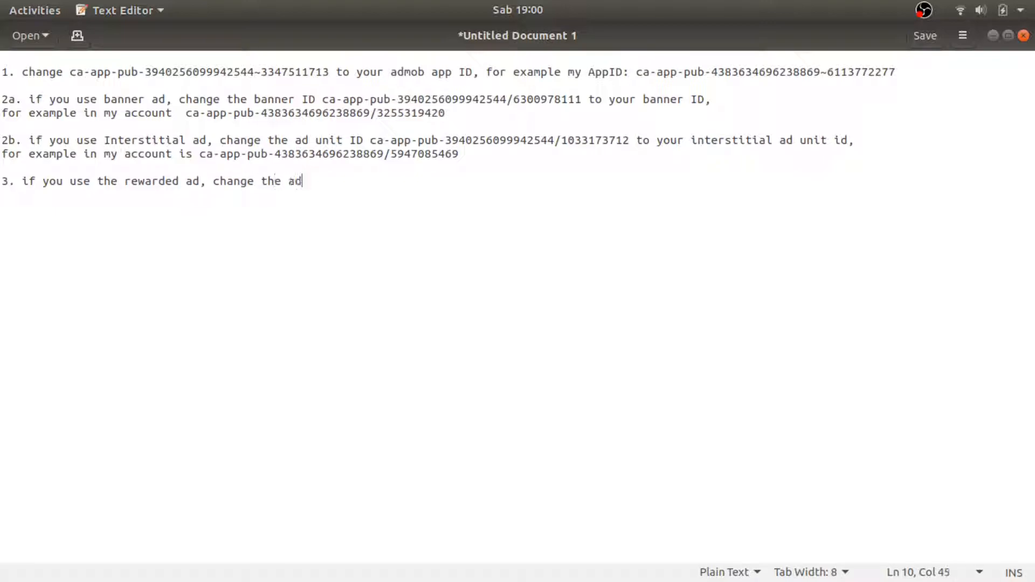
{"action": "type", "text": " unit id"}
Open the Rewarded Ads page of the Mobile Ads SDK guide in the browser and copy the test ad unit ID from the RewardedAd constructor code
{"action": "key", "text": "alt+Tab"}
{"action": "key", "text": "ctrl+Tab"}
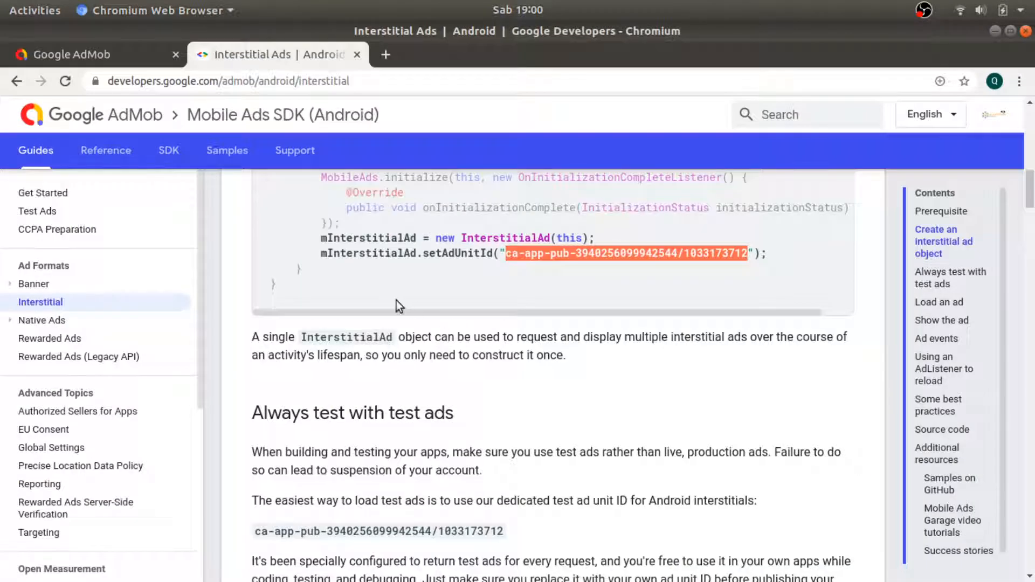
{"action": "left_click", "coordinate": [52, 338]}
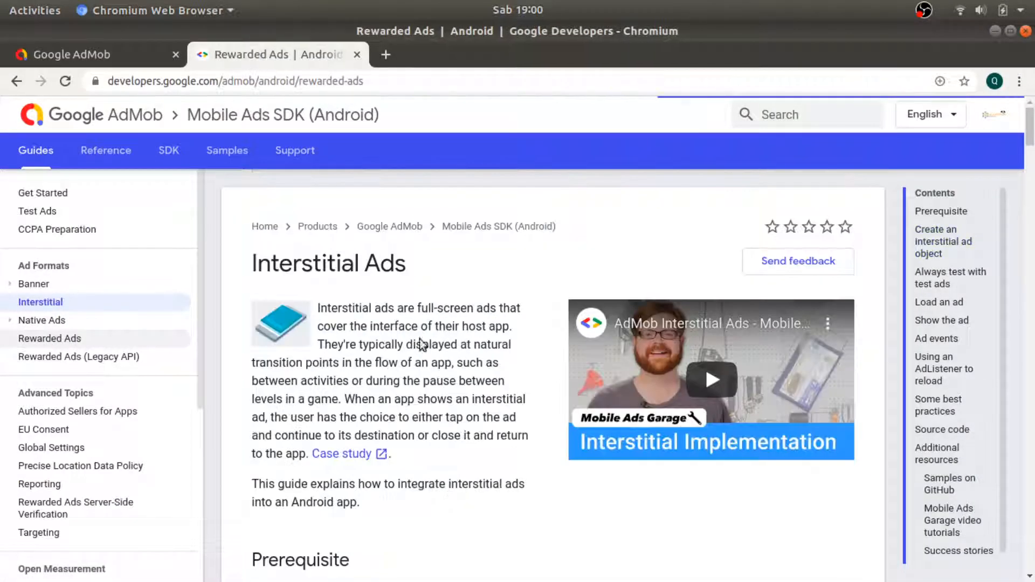
{"action": "scroll", "coordinate": [399, 402], "scroll_direction": "down", "scroll_amount": 10}
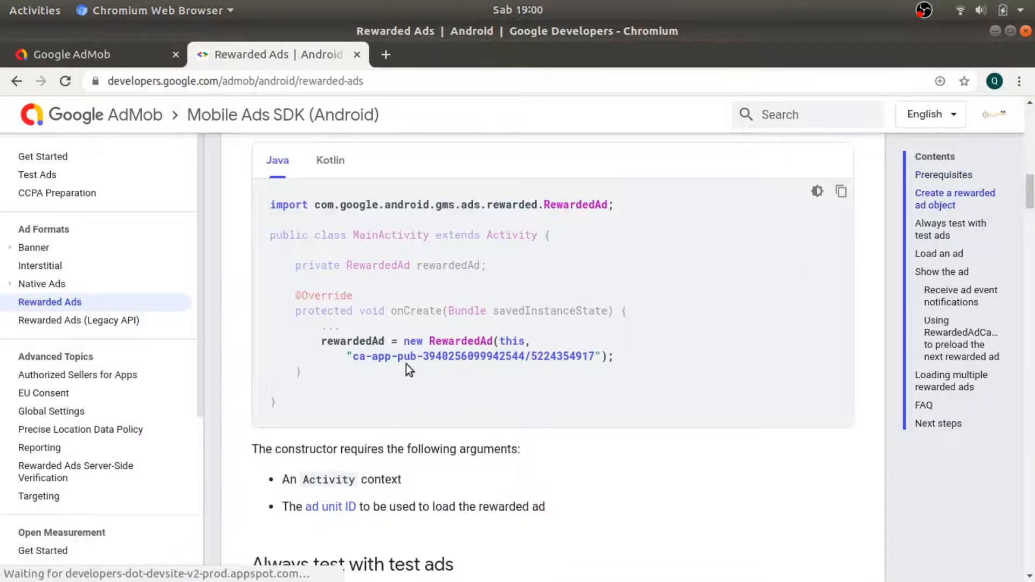
{"action": "left_click_drag", "start_coordinate": [351, 358], "coordinate": [595, 355]}
{"action": "key", "text": "ctrl+c"}
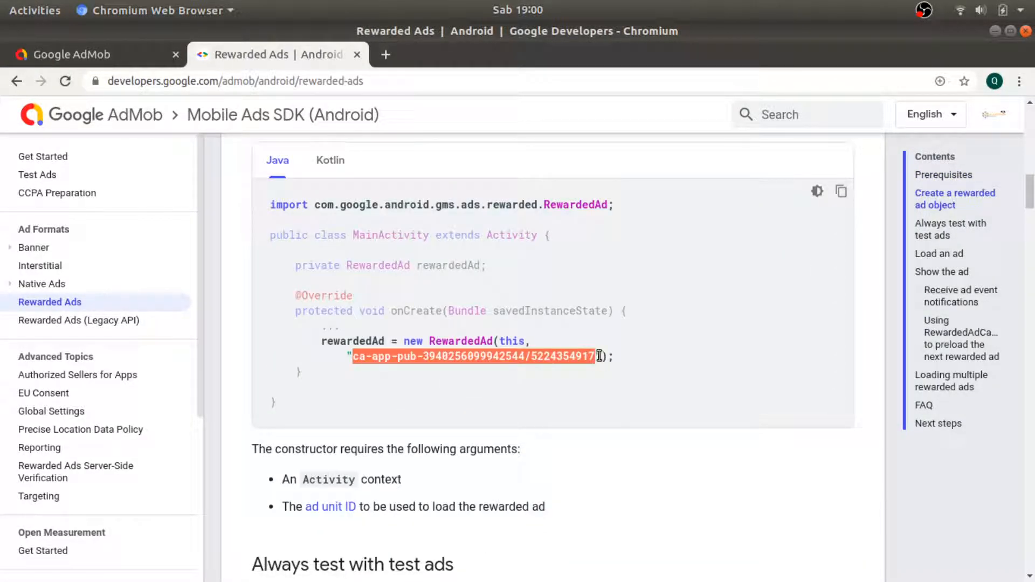
In the text note, paste the rewarded test ad unit ID into entry 3, followed by "to your ad unit id," and a second line "for example in my account is"
{"action": "key", "text": "alt+Tab"}
{"action": "key", "text": "ctrl+v"}
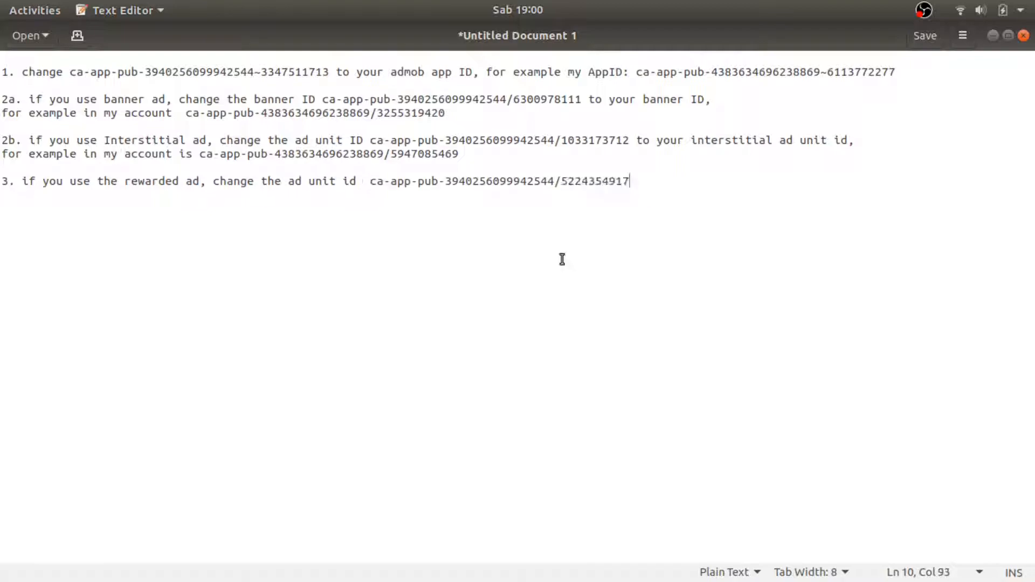
{"action": "type", "text": "to your ad unit id,"}
{"action": "key", "text": "Return"}
{"action": "type", "text": "for example in my account is"}
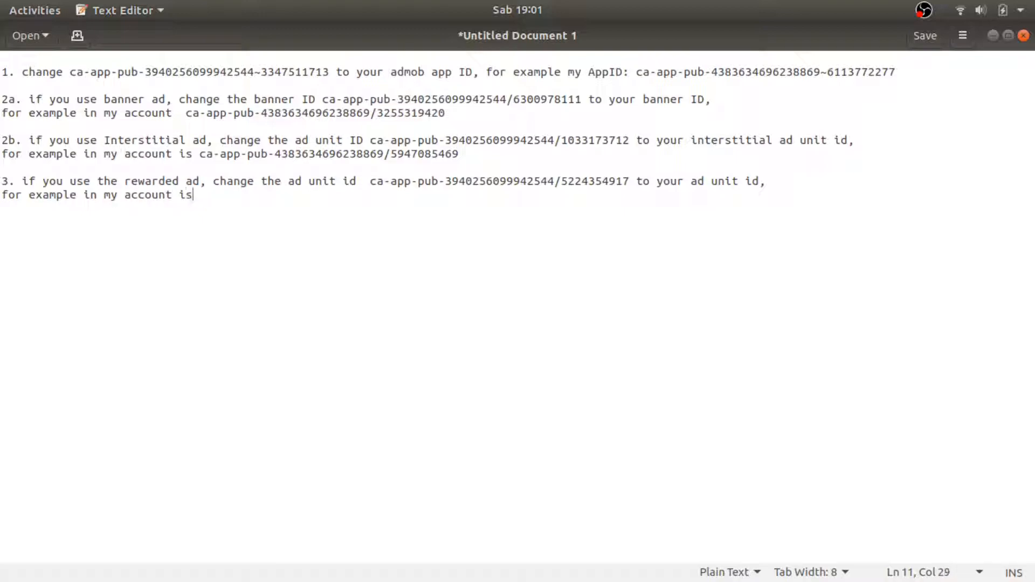
Copy the Rewarded_Ad unit ID from AdMob, paste it at the end of entry 3 in the text note, and return to the AdMob ad units list
{"action": "key", "text": "alt+Tab"}
{"action": "key", "text": "ctrl+shift+Tab"}
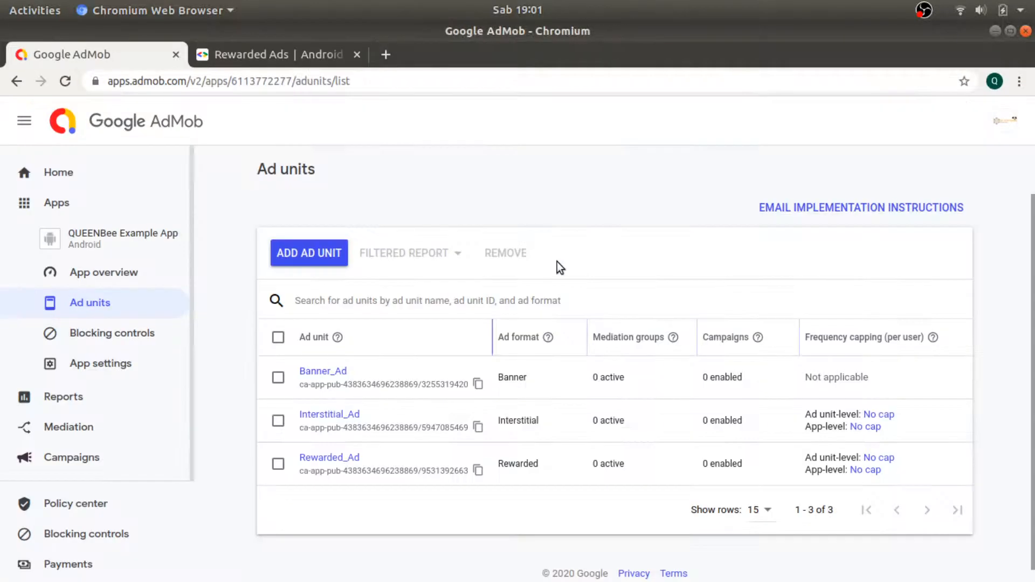
{"action": "left_click", "coordinate": [477, 470]}
{"action": "key", "text": "alt+Tab"}
{"action": "type", "text": "s"}
{"action": "key", "text": "ctrl+v"}
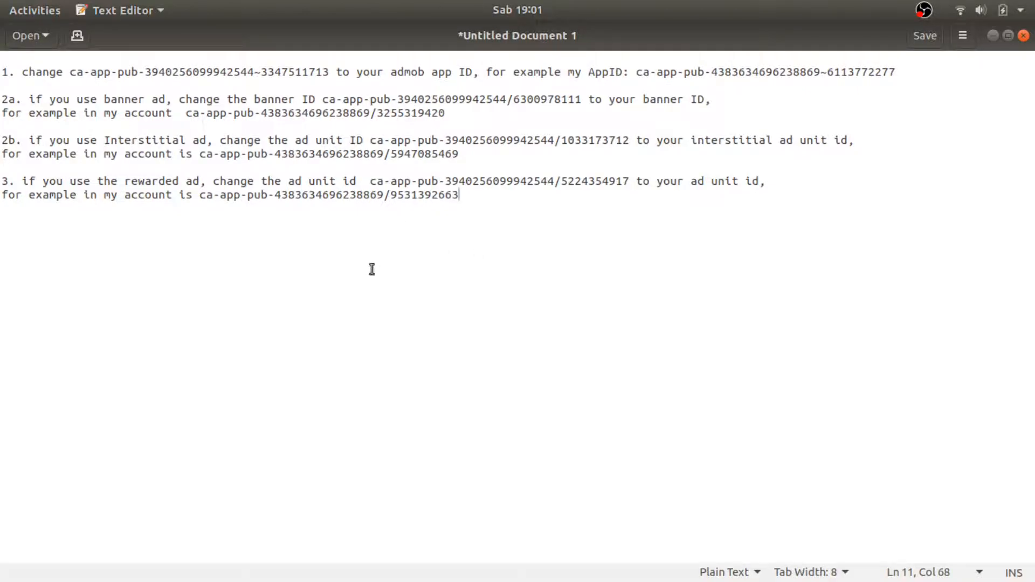
{"action": "key", "text": "alt+Tab"}
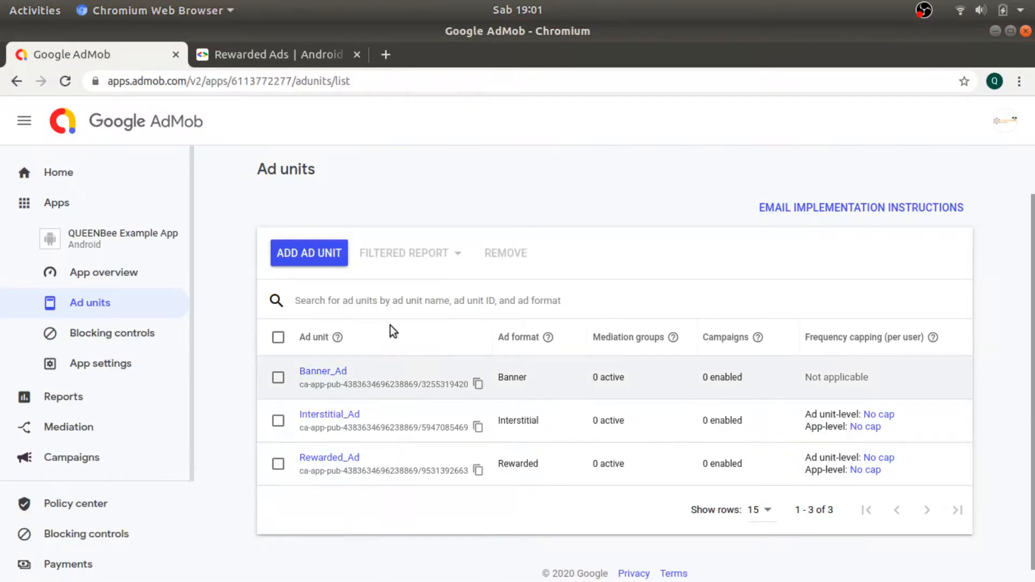